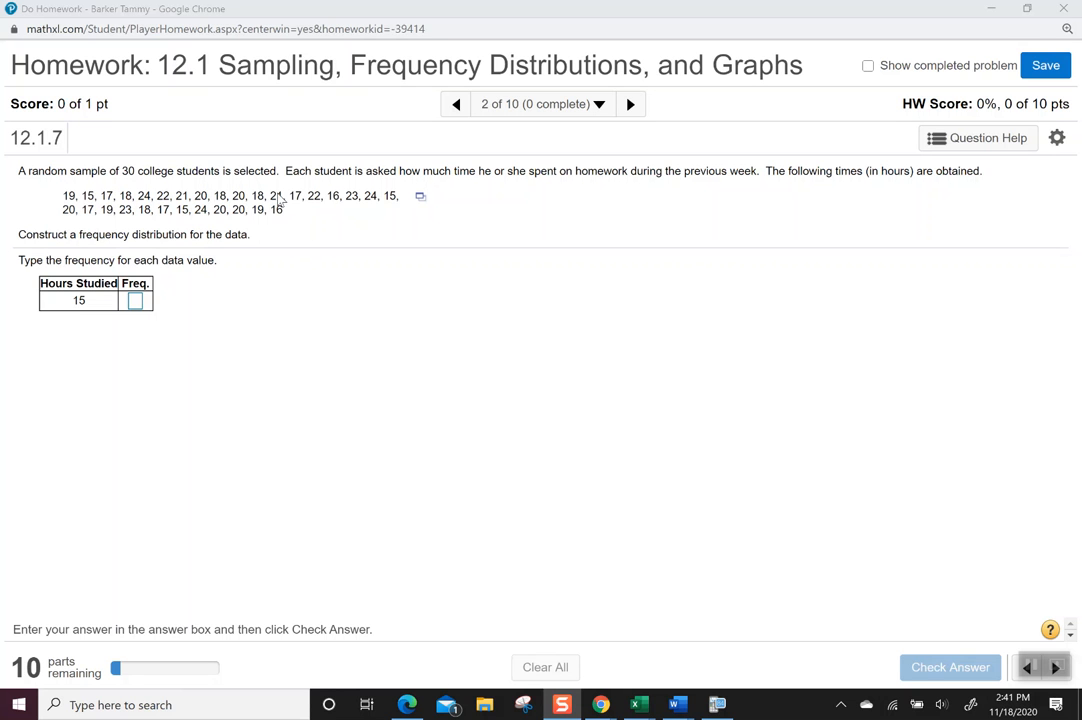
Step: Open the question's homework-time data set in StatCrunch
left_click(419, 199)
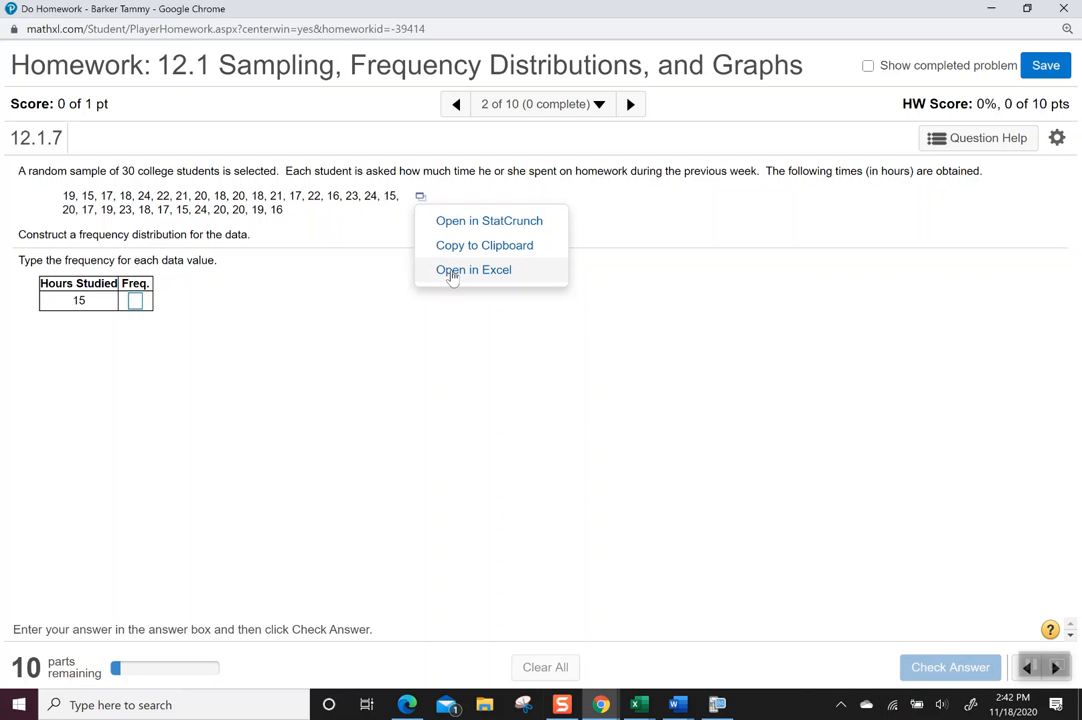
left_click(501, 230)
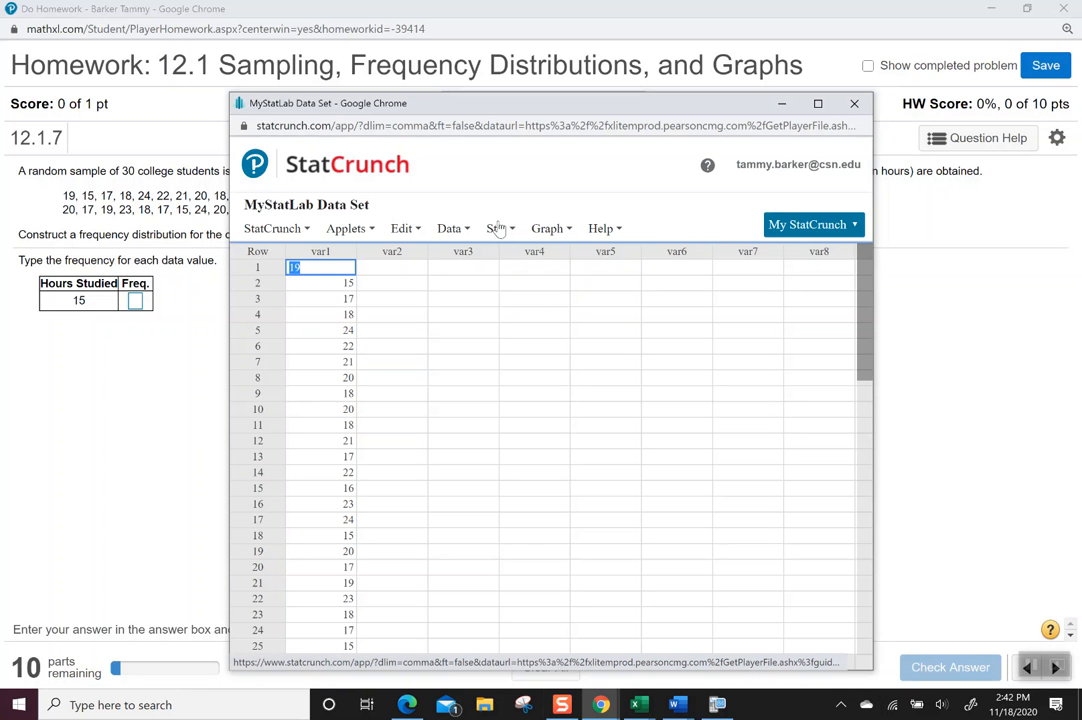
left_click(500, 229)
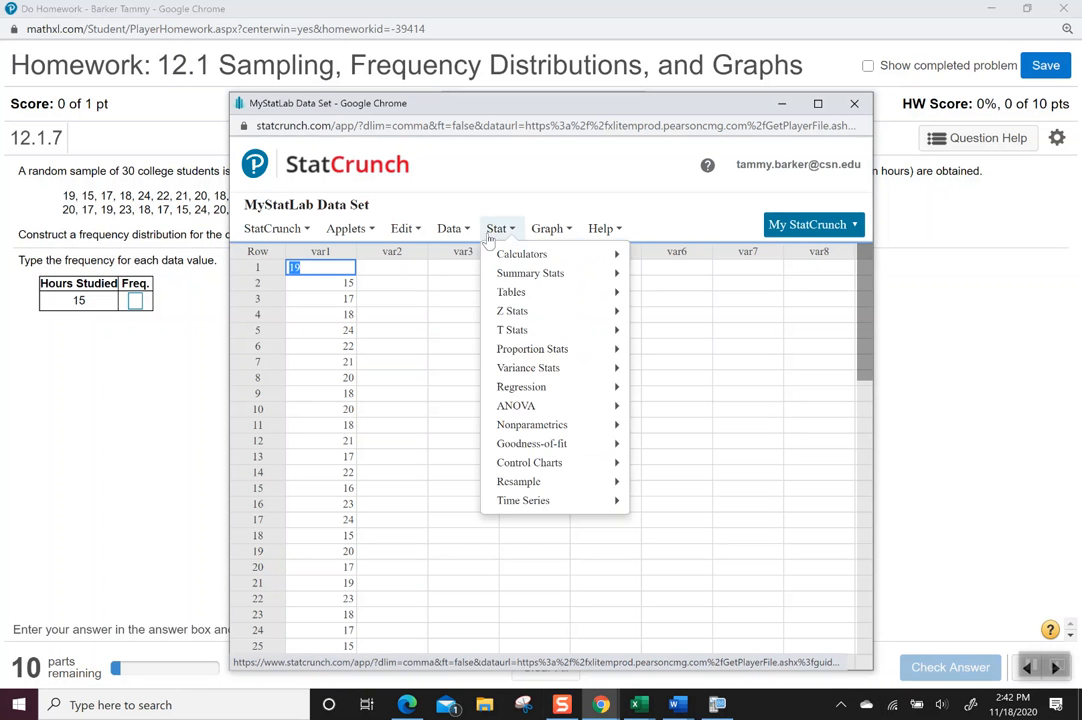
left_click(166, 219)
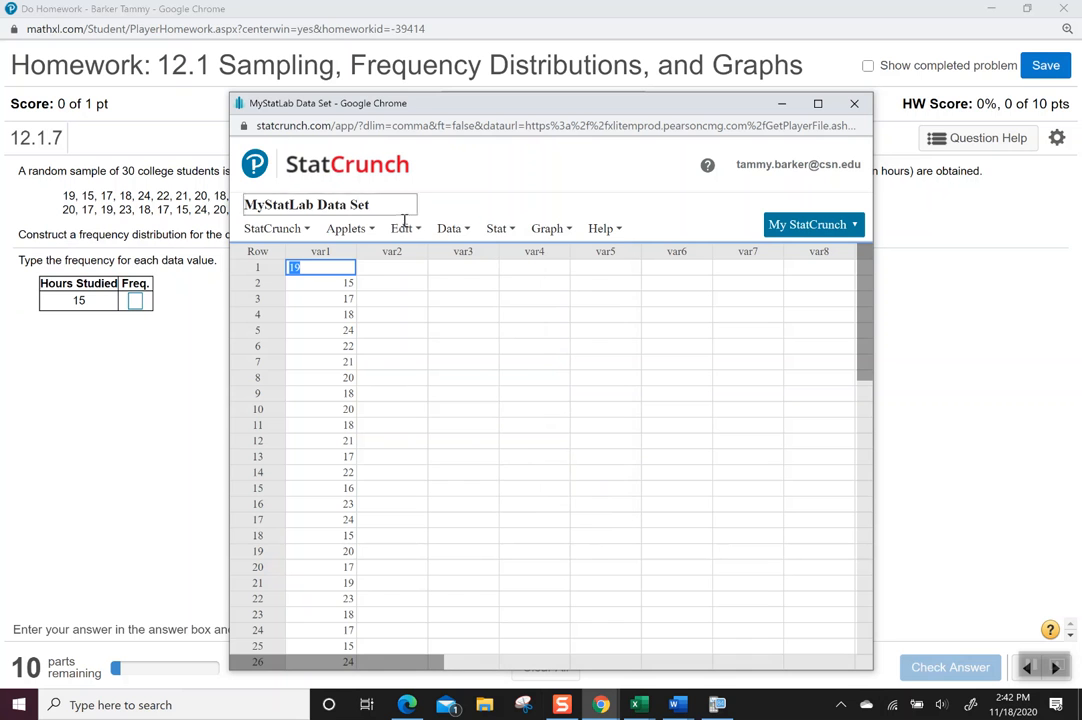
Step: Compute a frequency table for the var1 column in StatCrunch with frequency and relative frequency
left_click(499, 228)
mouse_move(531, 292)
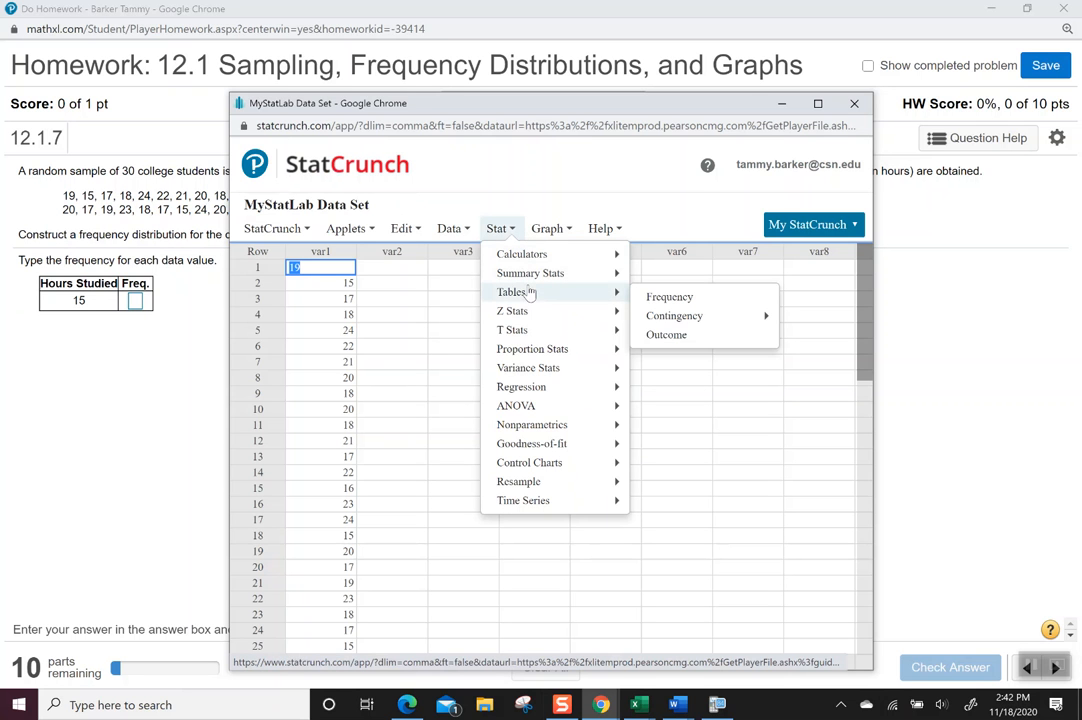
left_click(668, 297)
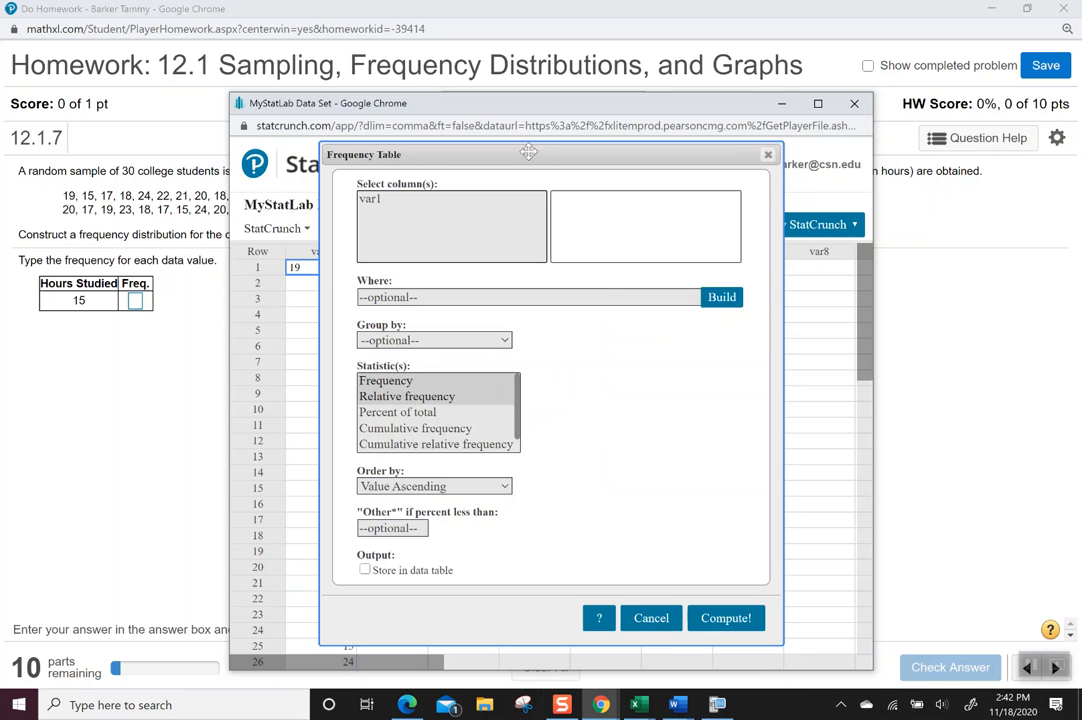
left_click(370, 200)
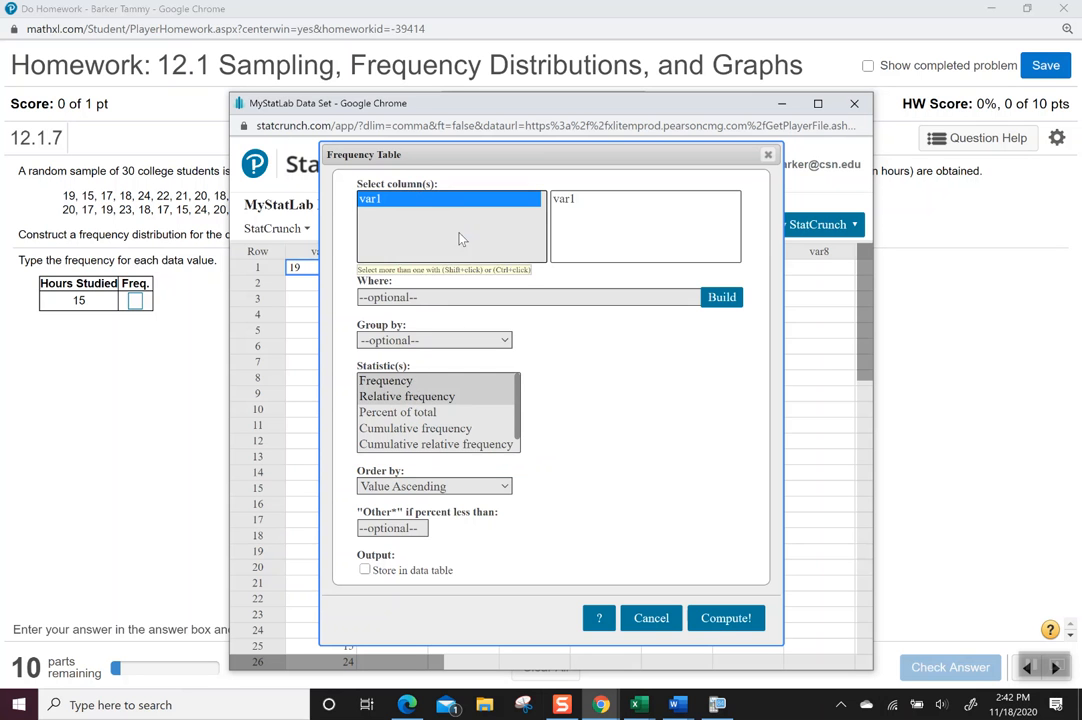
left_click(726, 618)
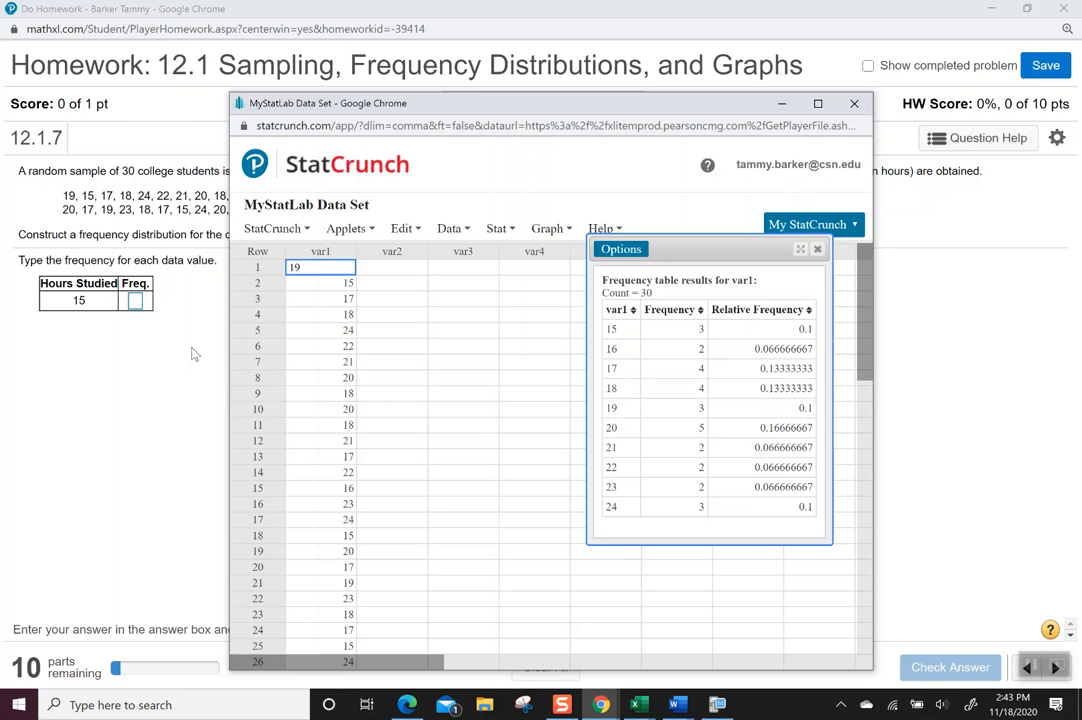
Step: Return to the homework question and submit a frequency of 3 for 15 hours and 2 for 16 hours
left_click(135, 302)
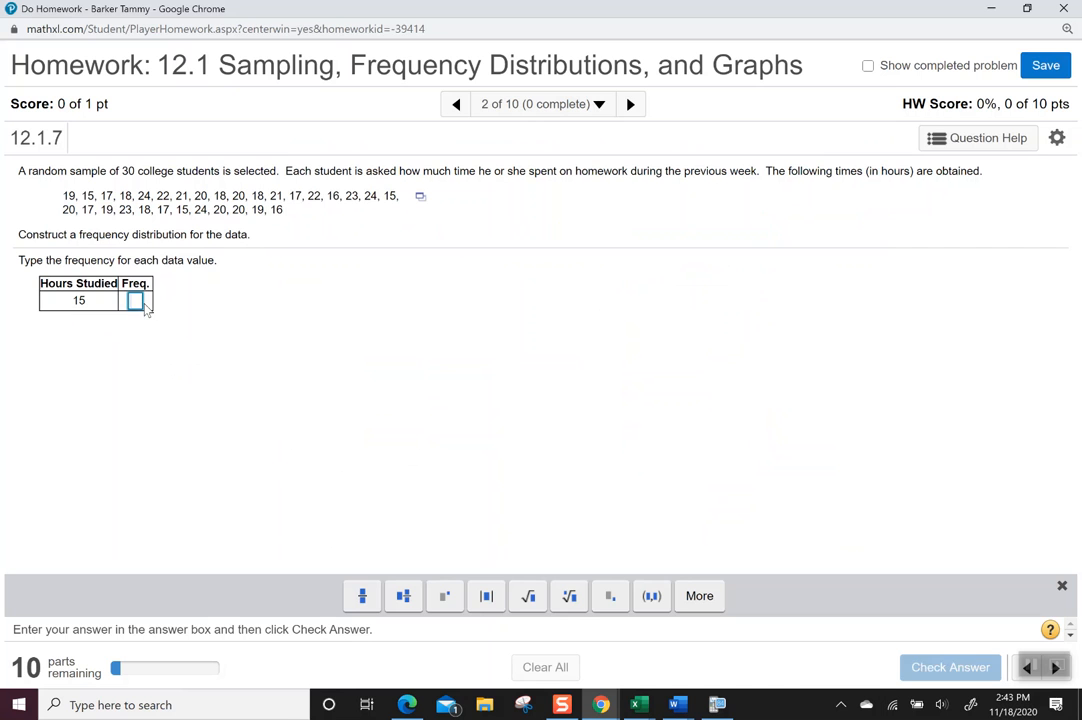
type("3")
key("Return")
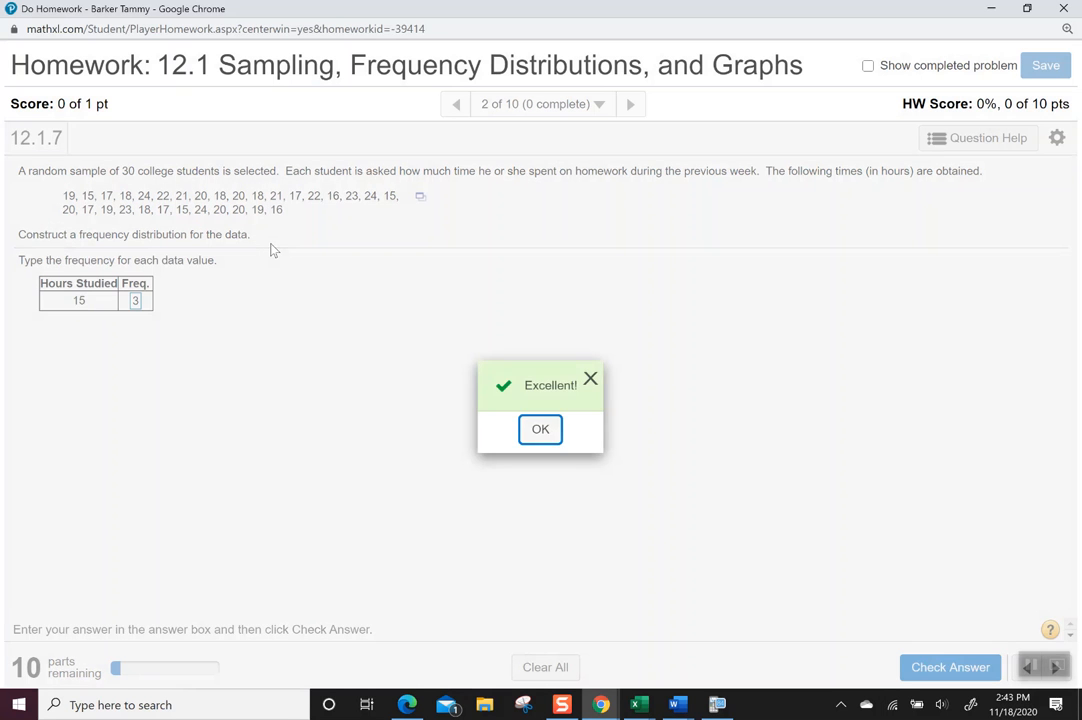
key("Return")
left_click(135, 320)
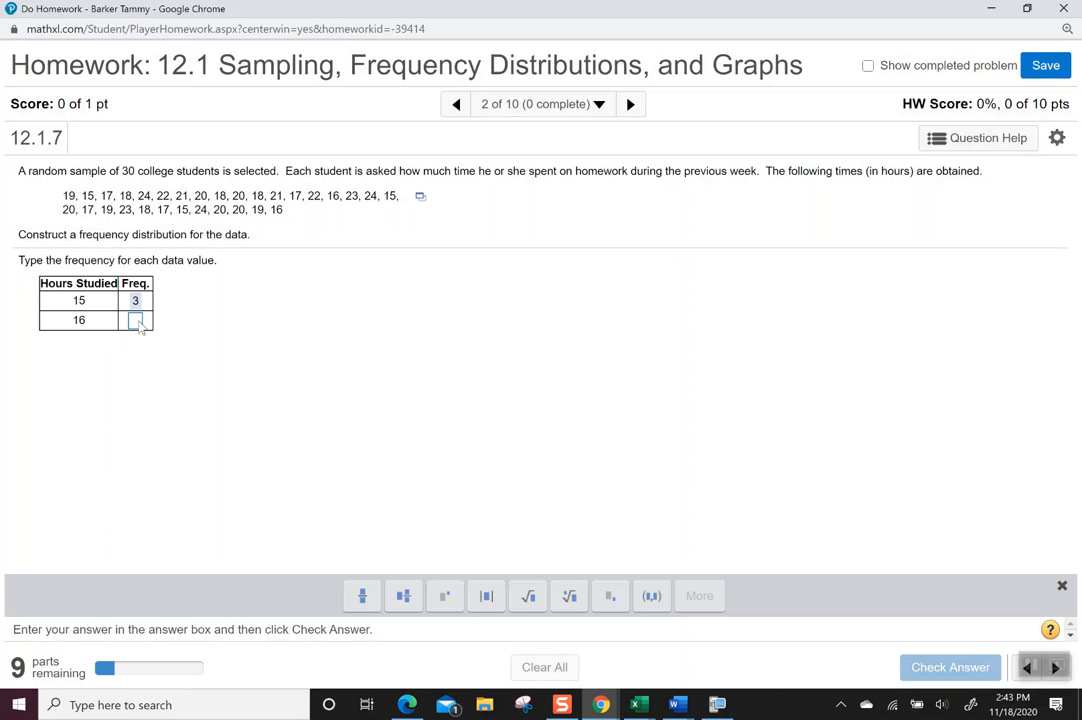
type("2")
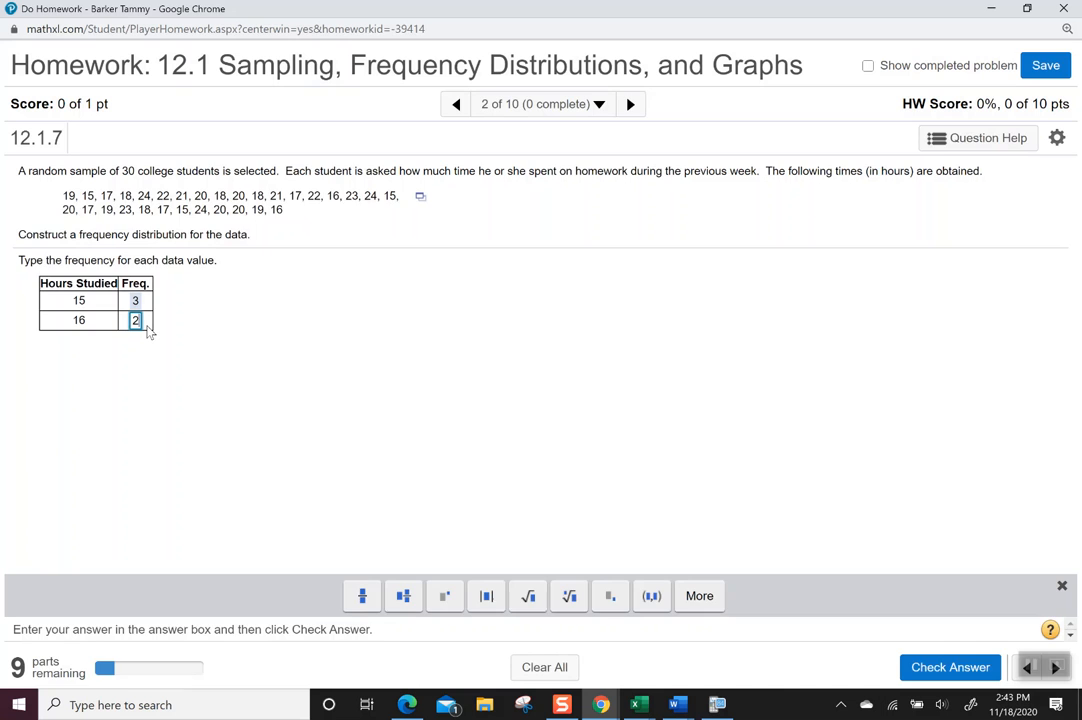
key("Return")
key("Return")
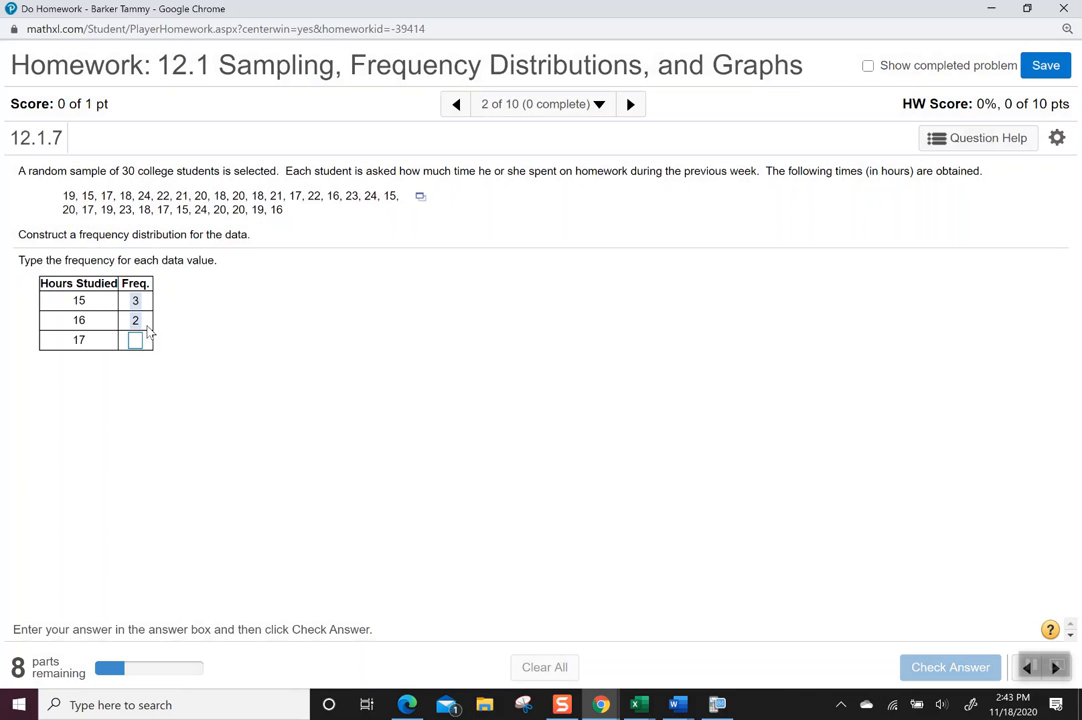
Step: Submit a frequency of 4 for 17 hours studied
left_click(144, 344)
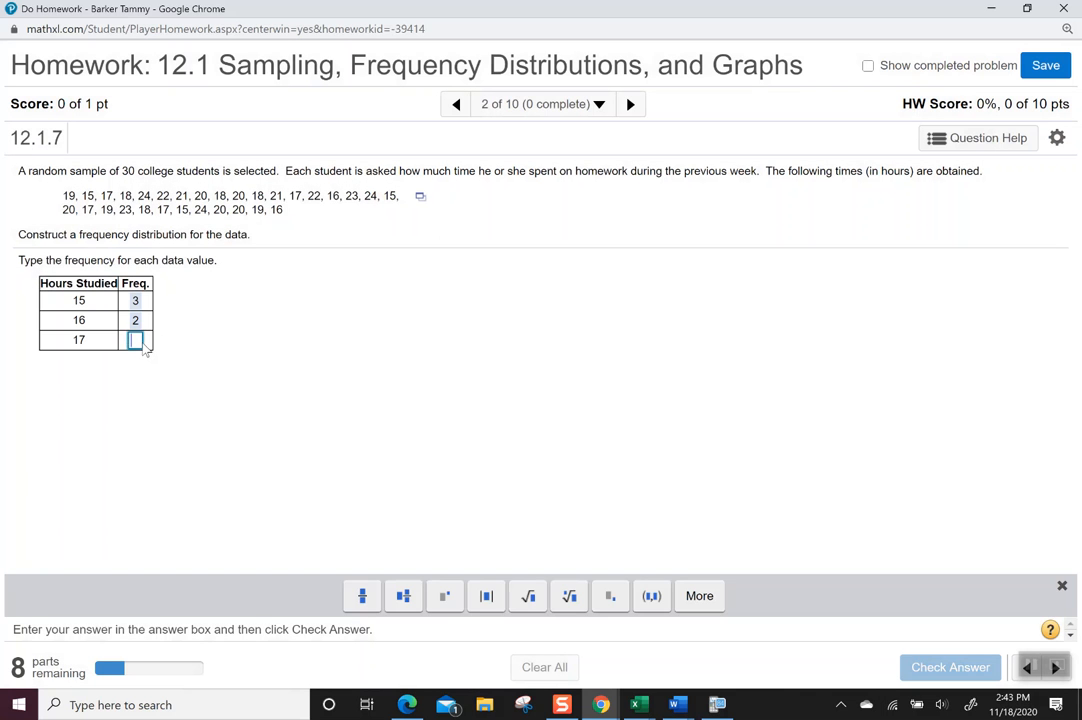
type("4")
key("Return")
key("Return")
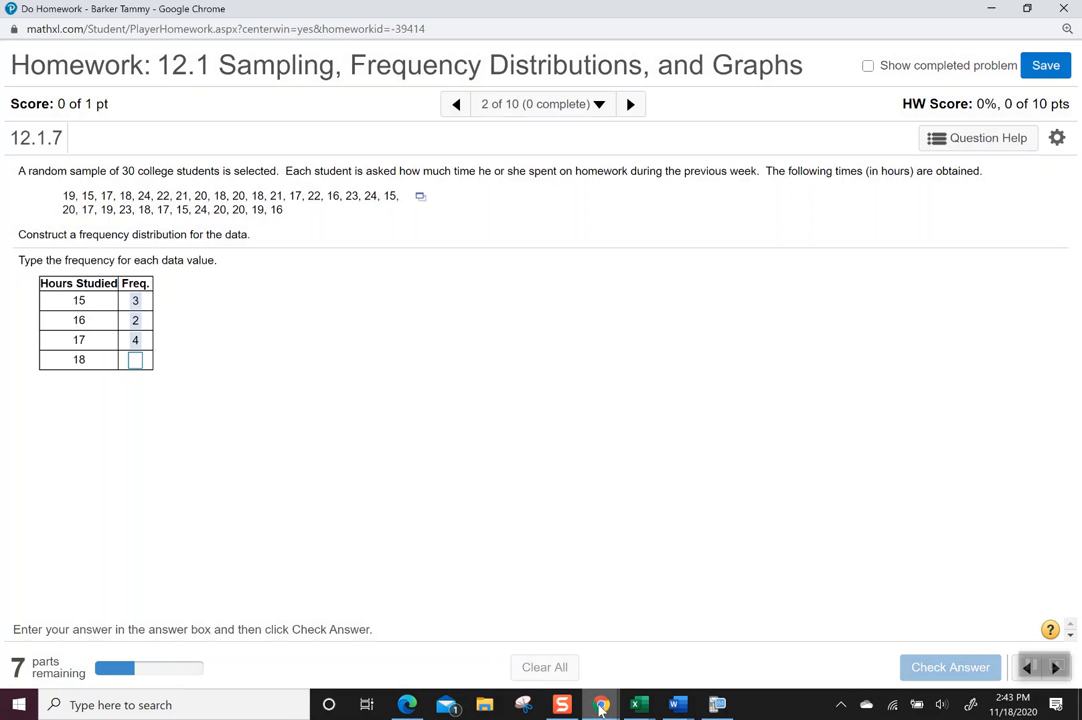
Step: Consult the StatCrunch frequency table again and submit a frequency of 4 for 18 hours in the homework
mouse_move(601, 707)
left_click(757, 628)
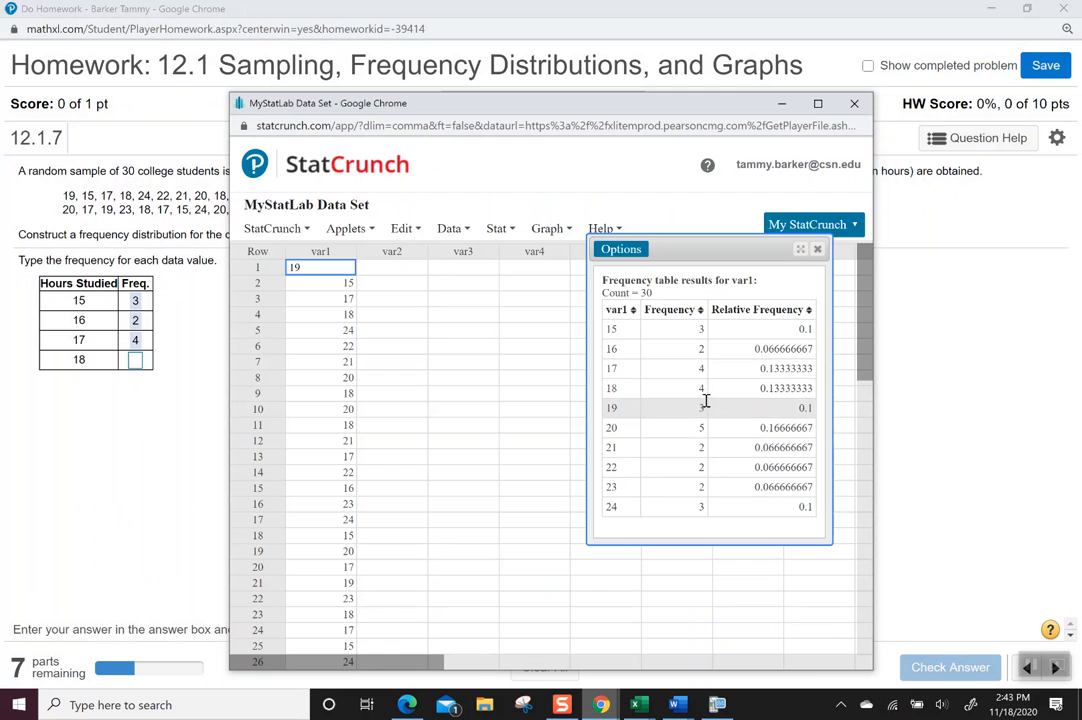
left_click(135, 360)
type("4")
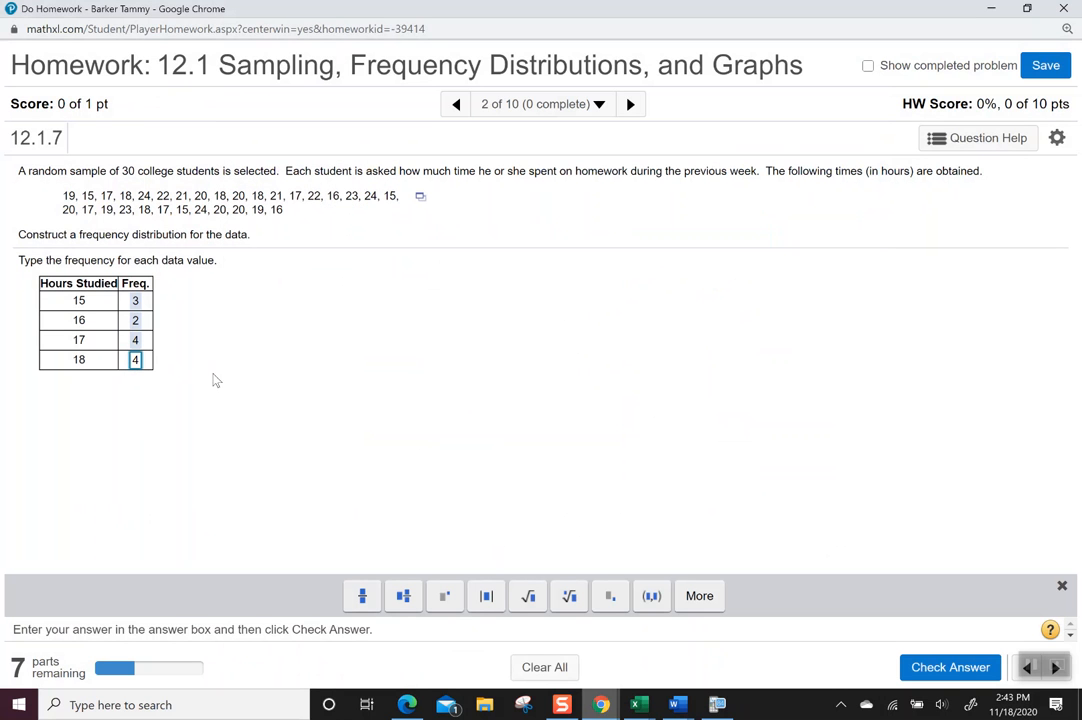
key("Return")
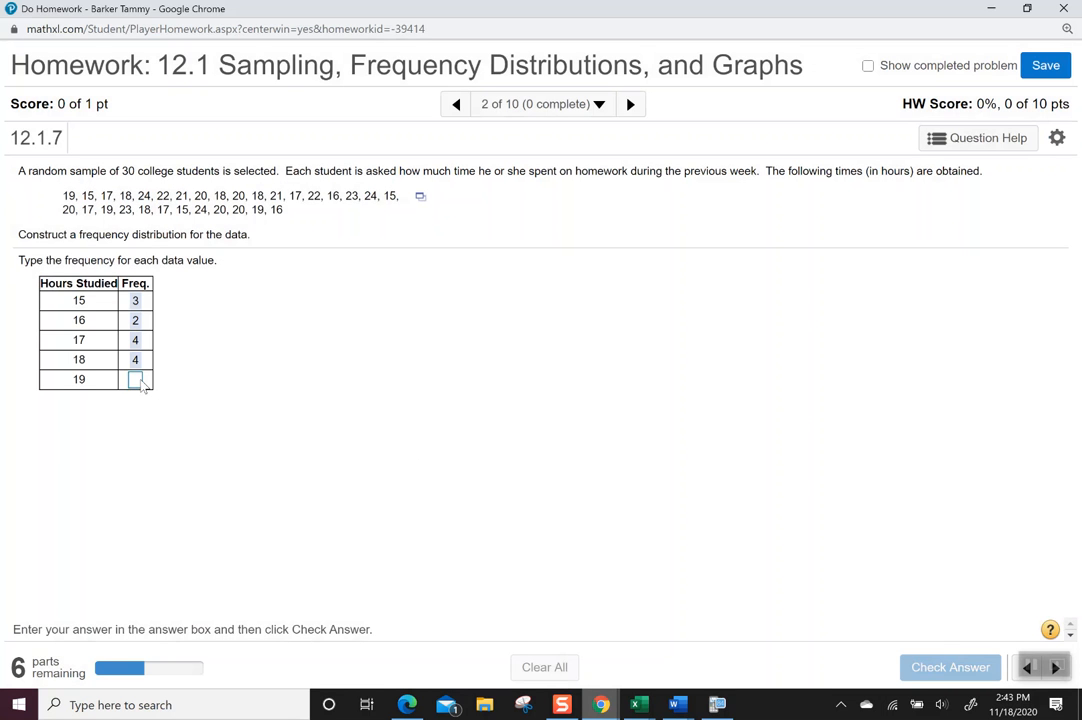
Step: Submit a frequency of 3 for 19 hours and 5 for 20 hours
type("3")
key("Return")
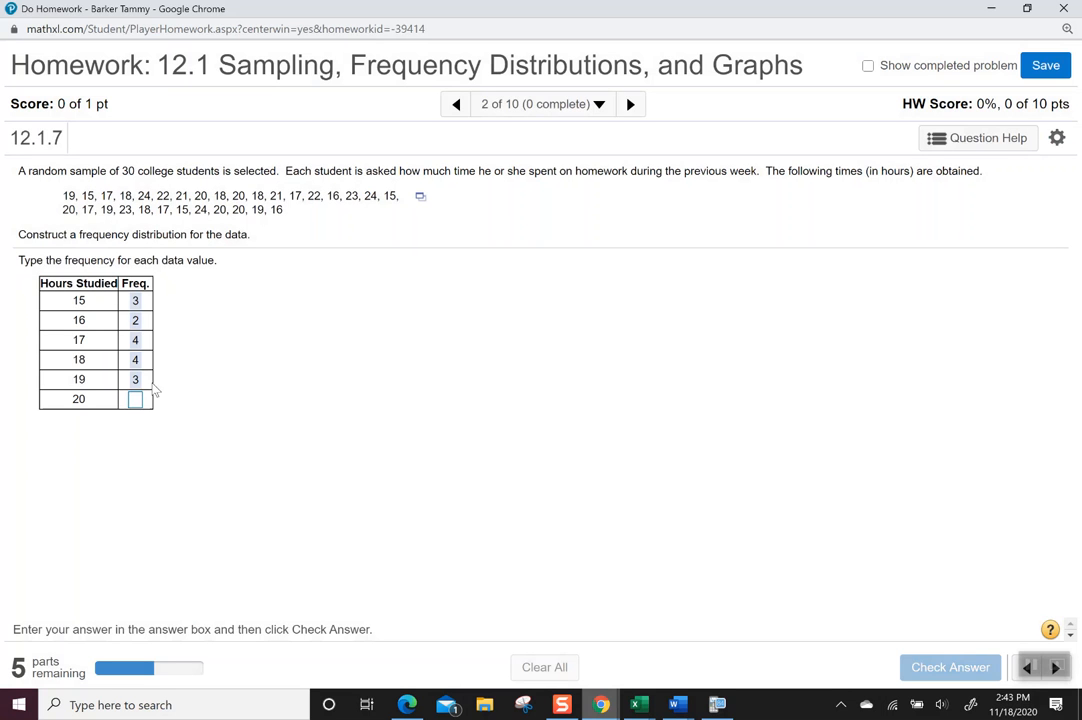
type("5")
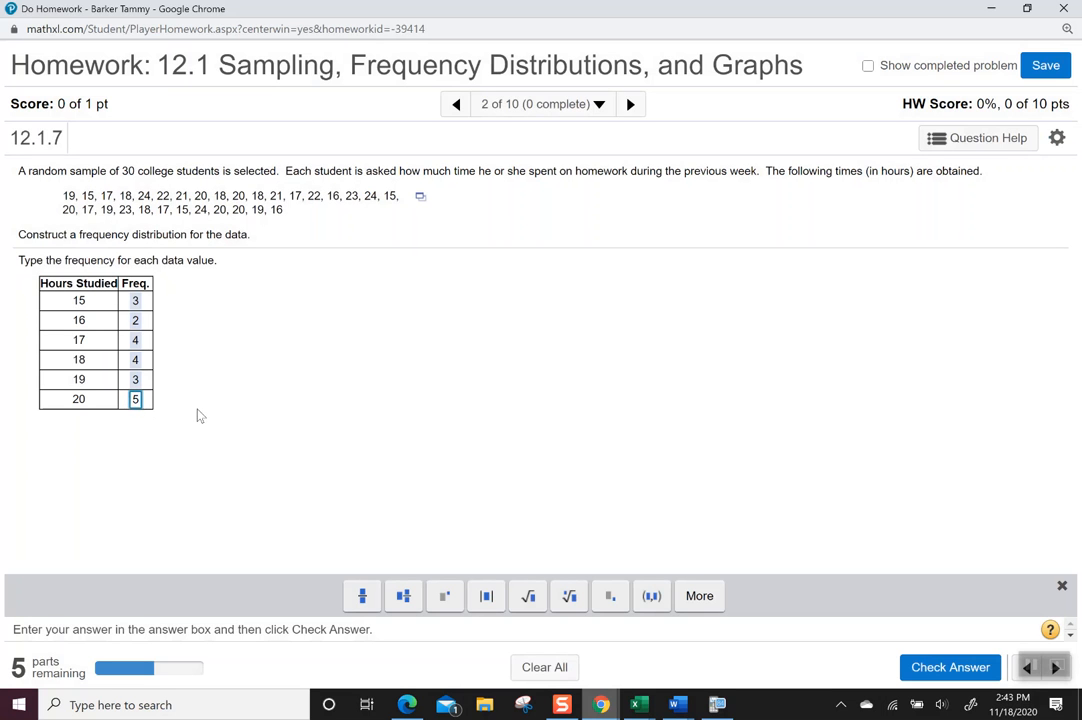
key("Return")
Step: Look up the remaining values in the StatCrunch frequency table and submit a frequency of 2 for 21 hours
mouse_move(600, 705)
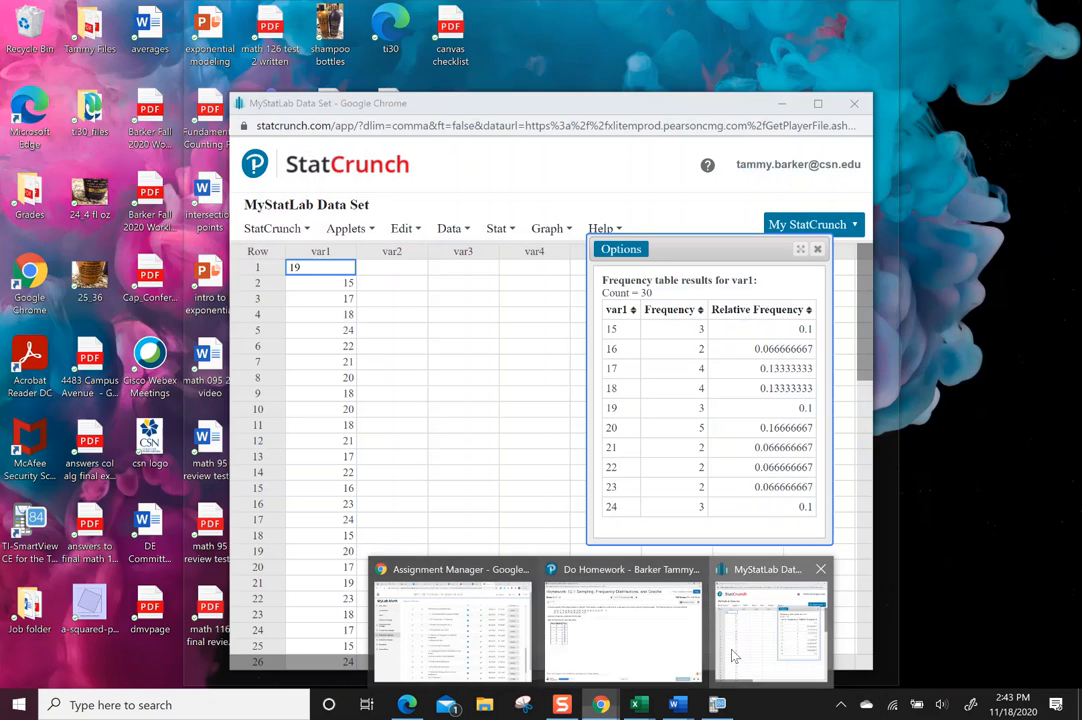
left_click(733, 655)
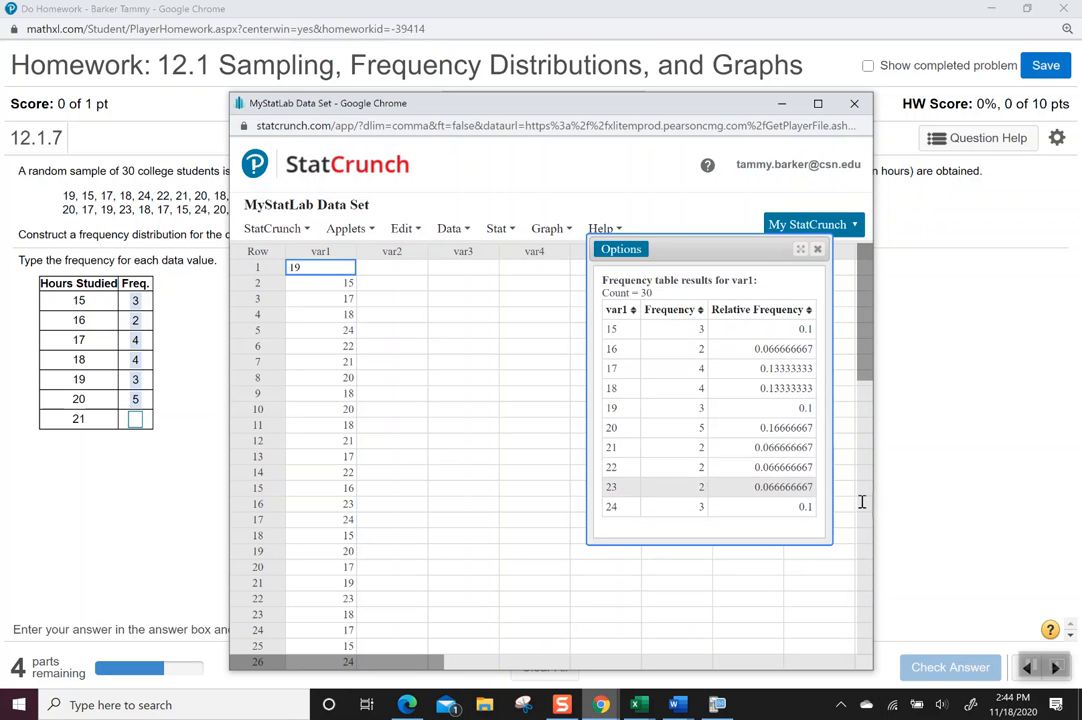
left_click(940, 508)
left_click(138, 420)
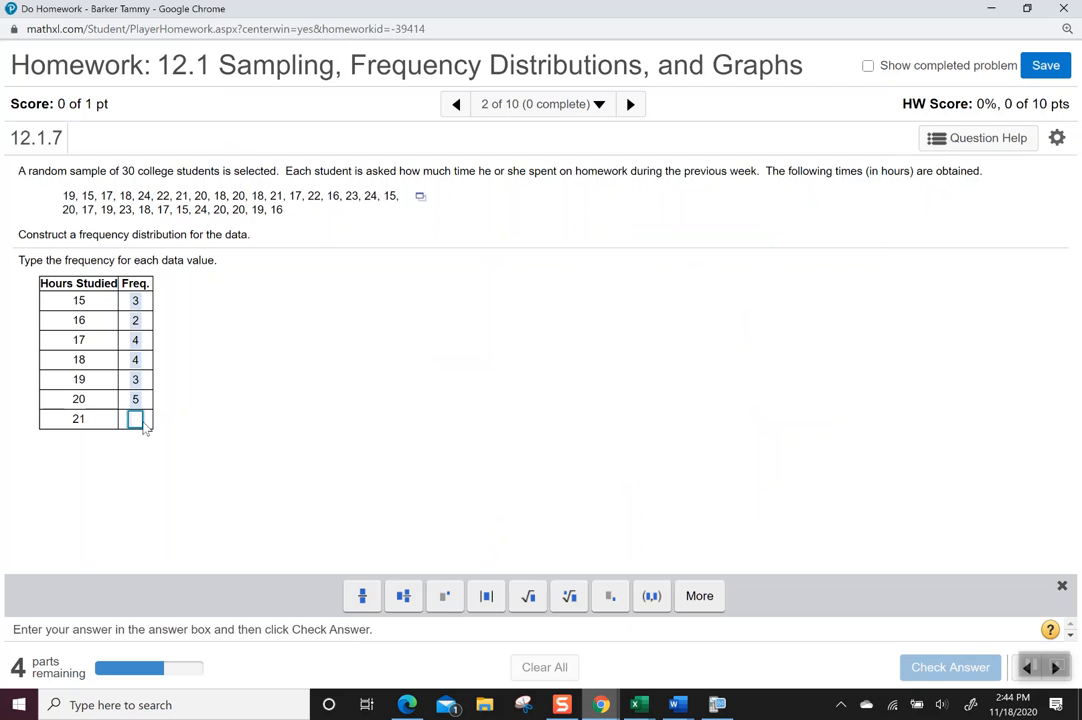
type("2")
left_click(381, 486)
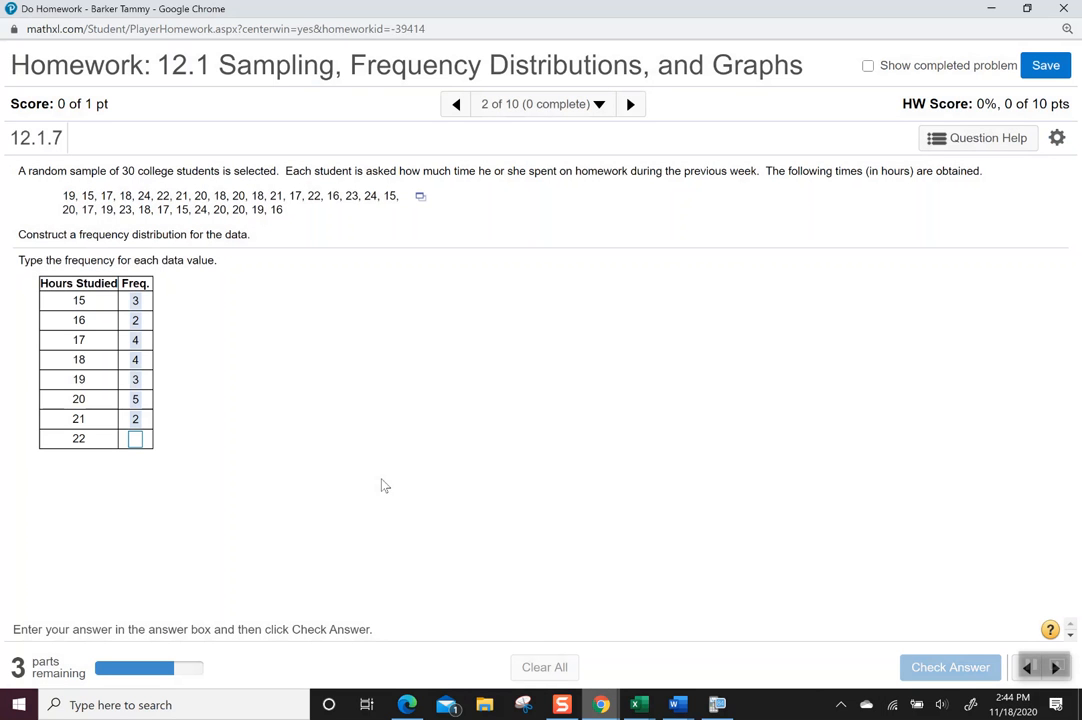
Step: Submit a frequency of 2 for both 22 hours and 23 hours
left_click(136, 440)
type("2")
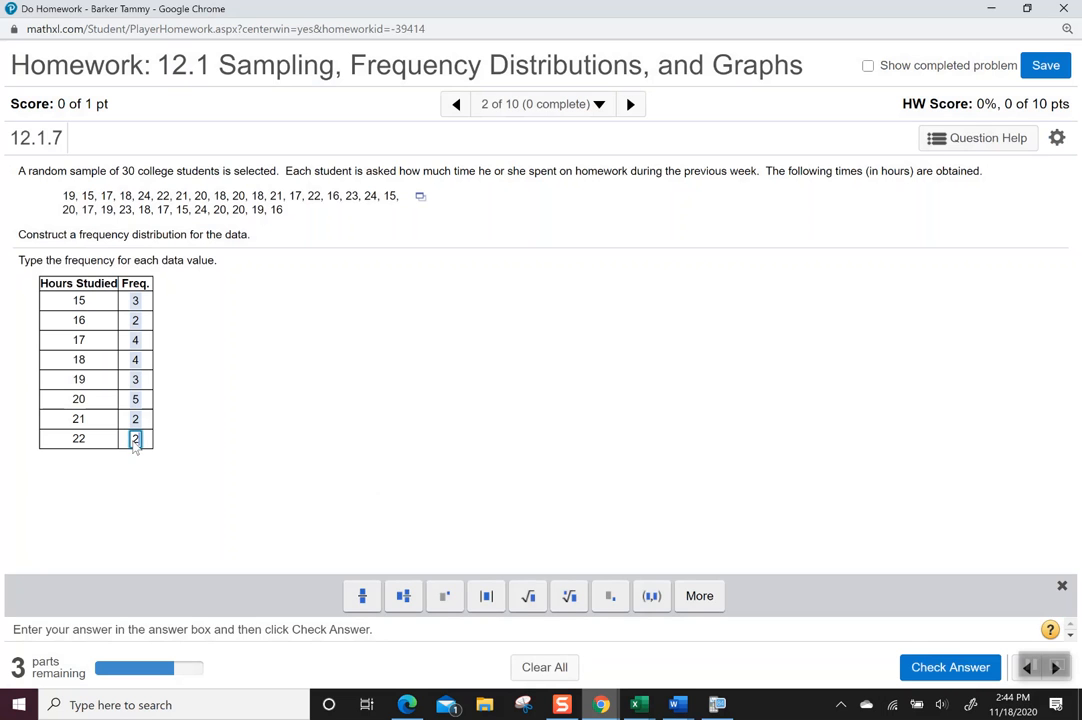
key("Return")
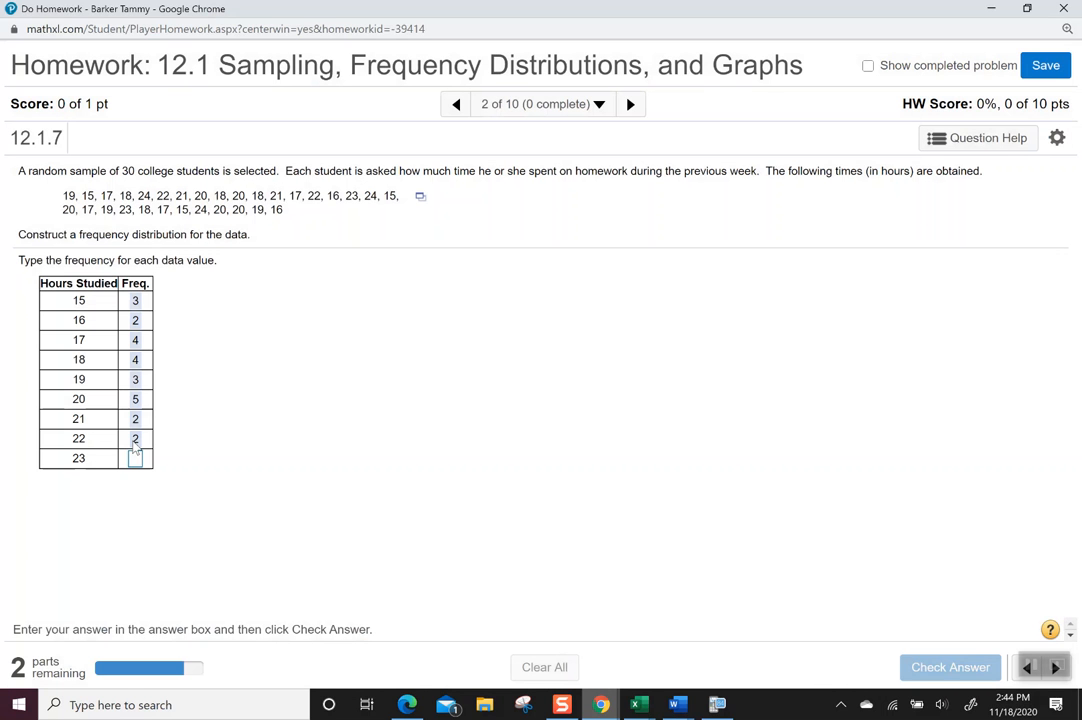
left_click(136, 458)
type("2")
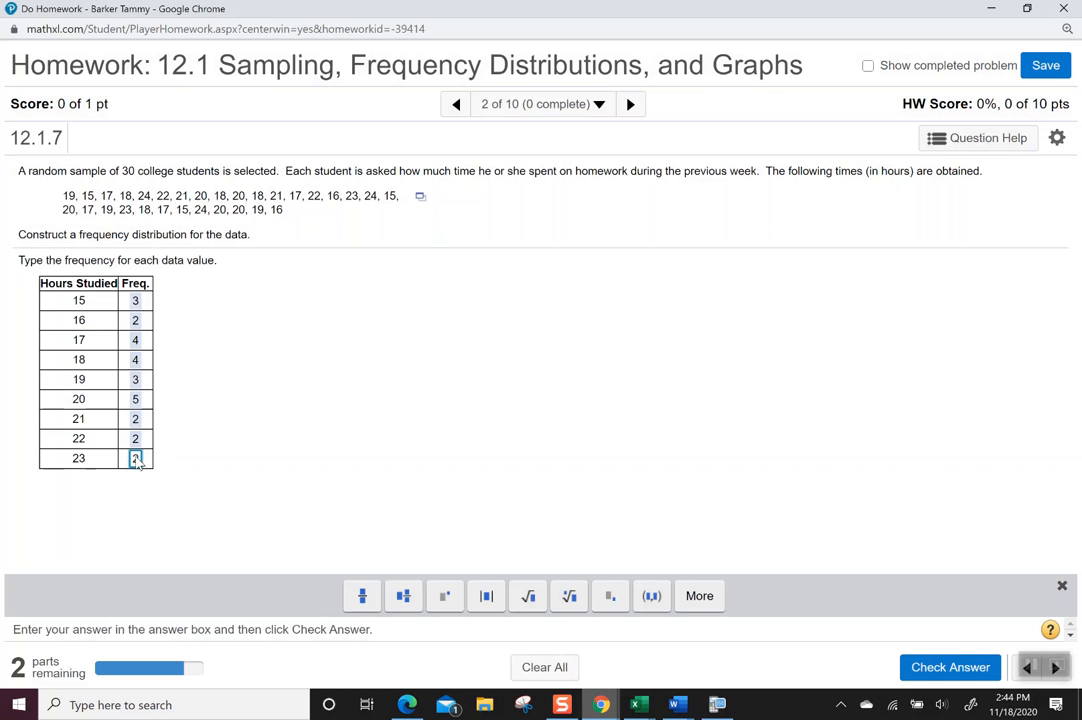
key("Return")
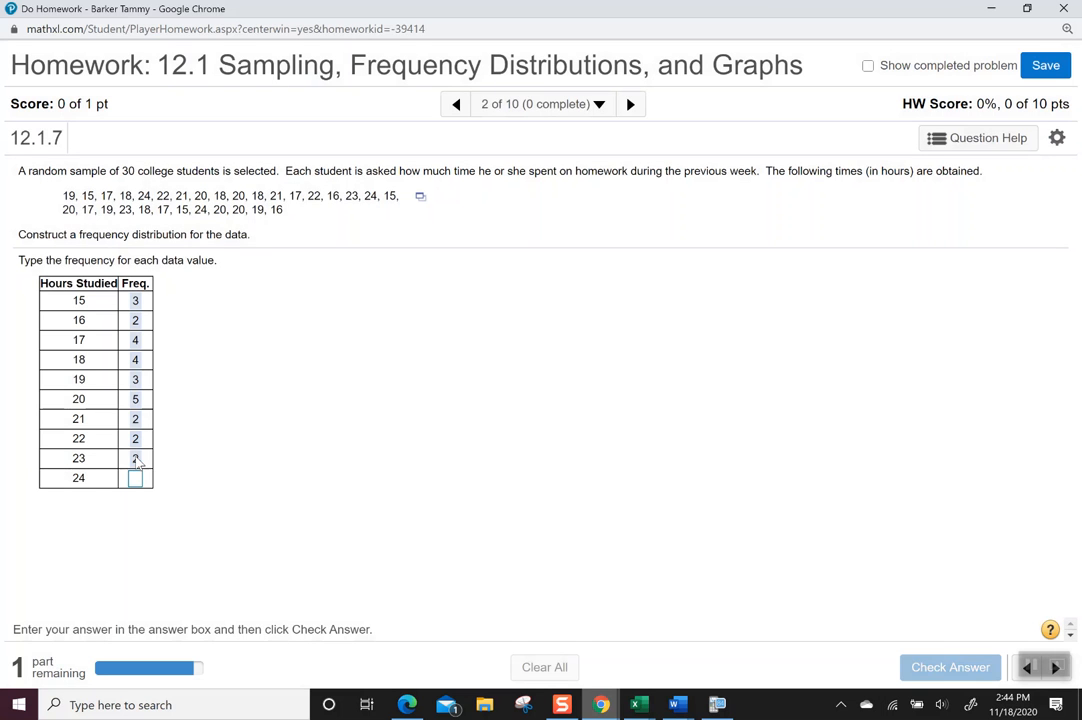
Step: Submit a frequency of 3 for 24 hours studied
left_click(135, 479)
type("3")
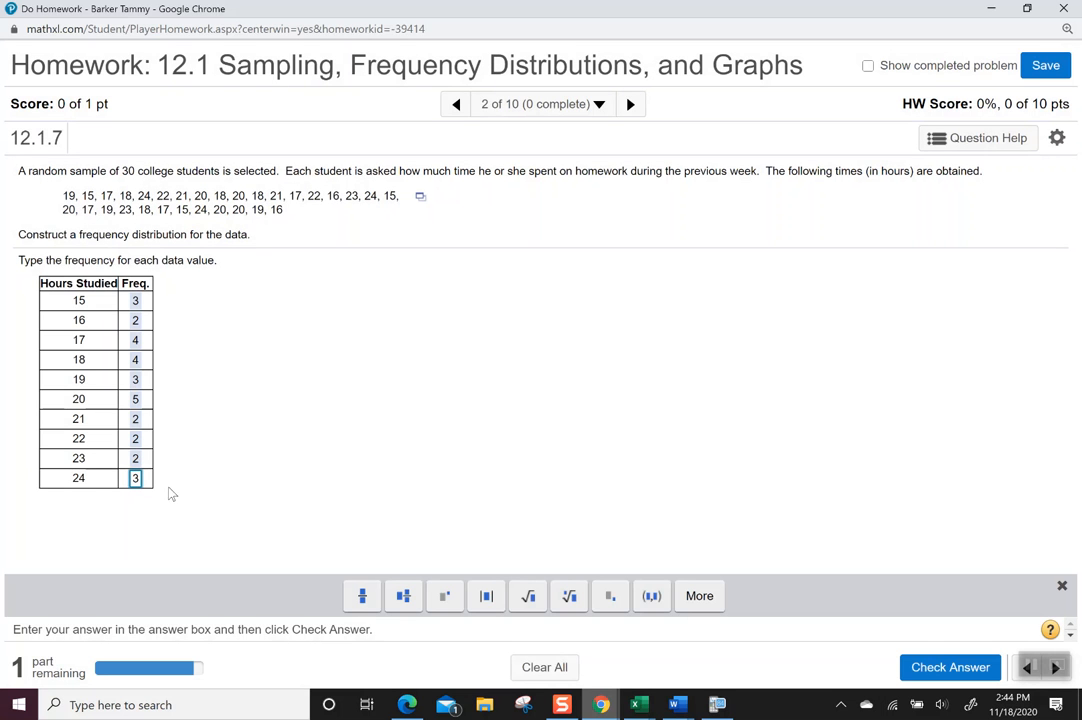
key("Return")
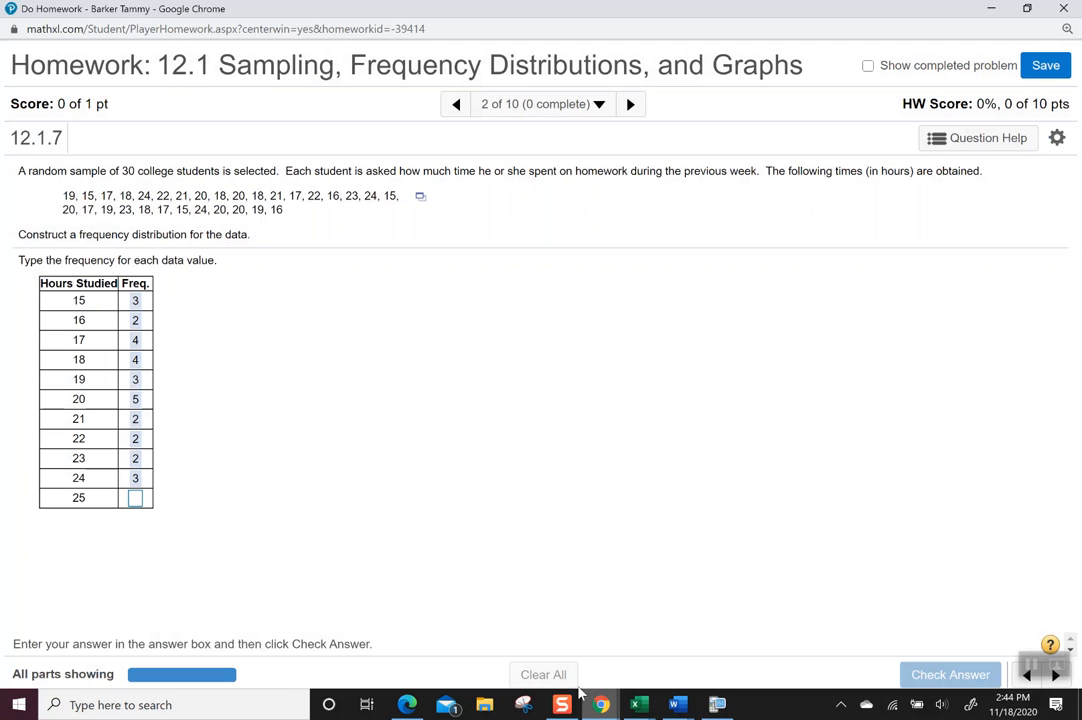
Step: Recheck the StatCrunch frequency table, submit a frequency of 0 for 25 hours, and go on to the next question
mouse_move(601, 704)
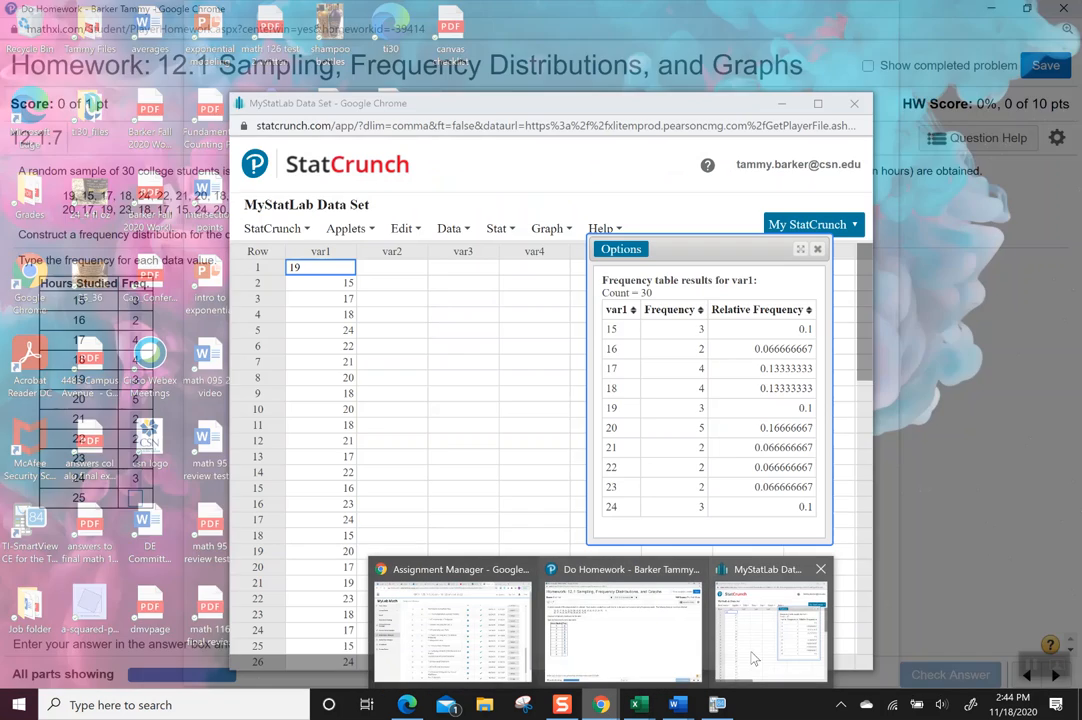
left_click(755, 580)
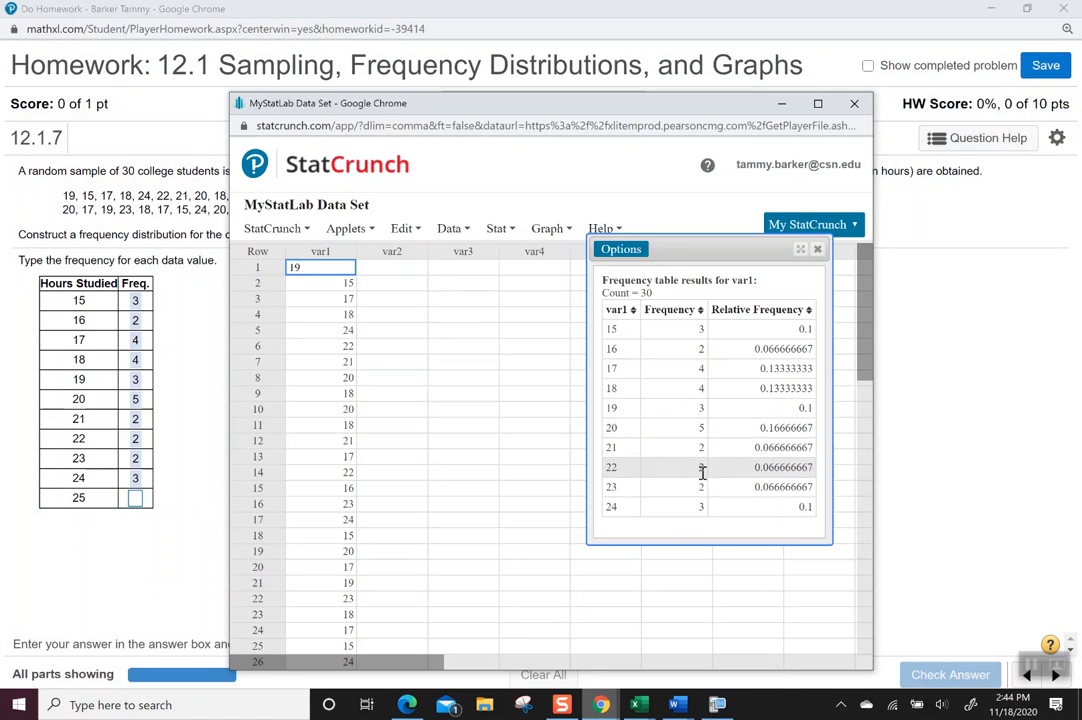
left_click(137, 501)
type("0")
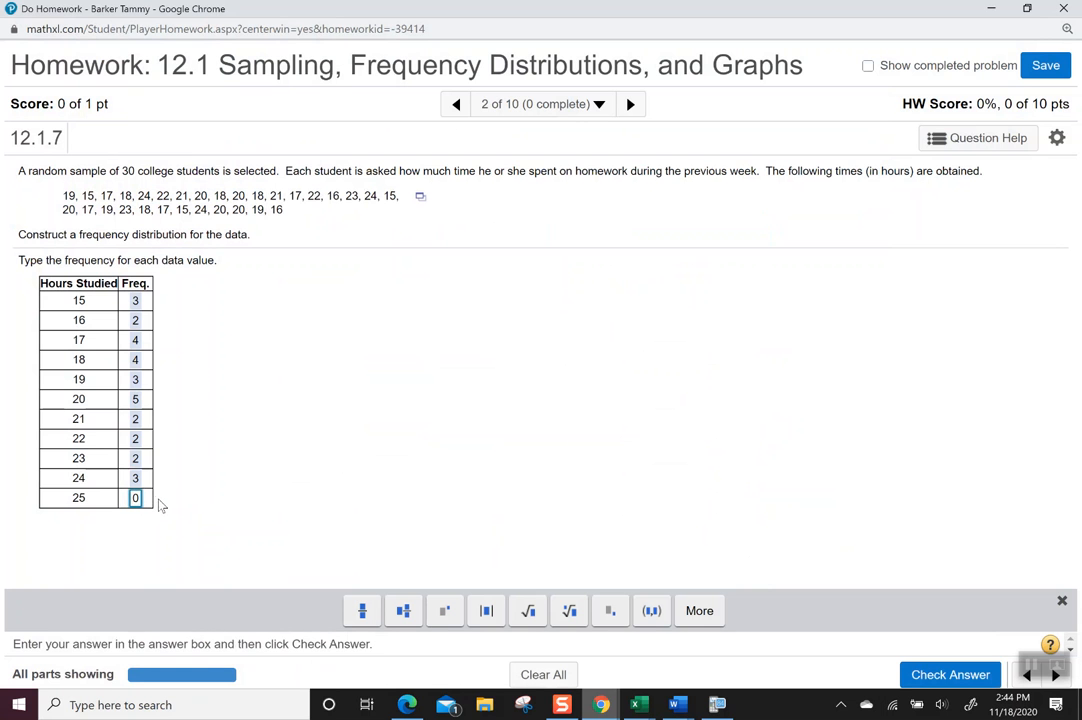
key("Return")
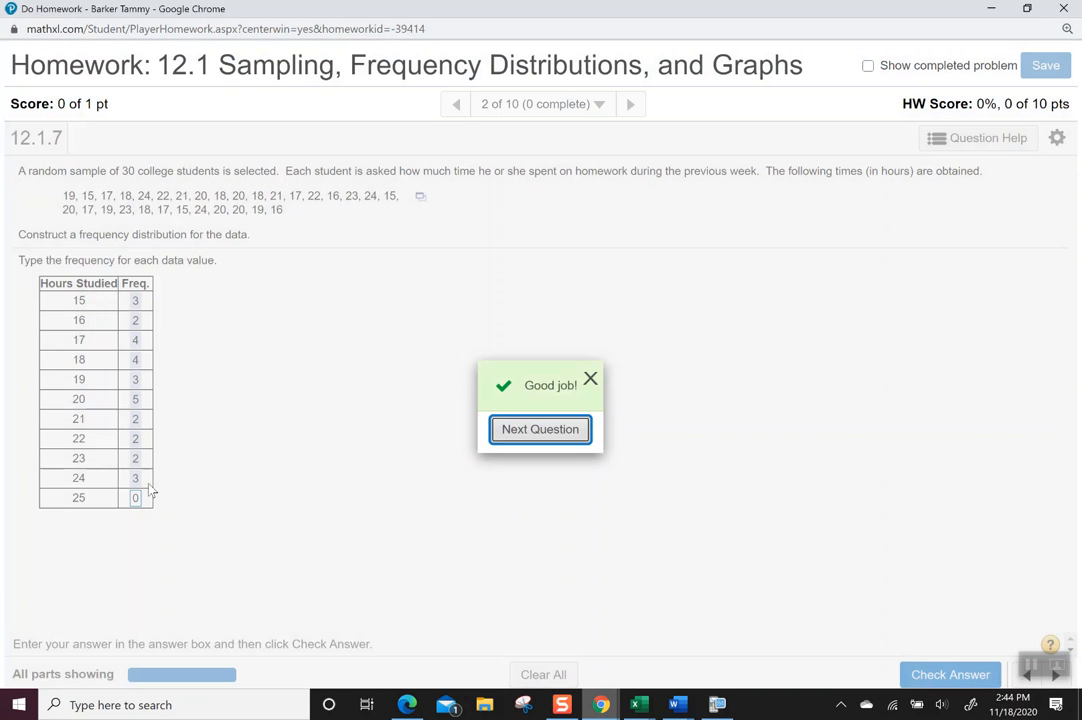
key("Return")
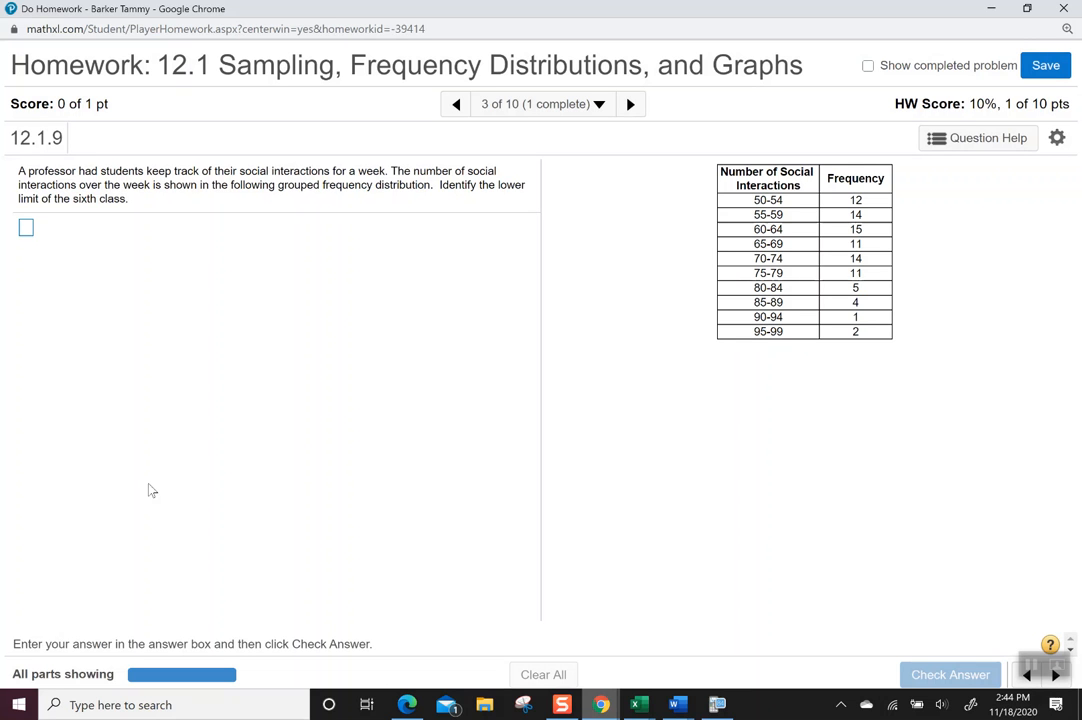
Step: Skip ahead to question 6 of 10 and open its presidents' inauguration age data in StatCrunch
left_click(640, 115)
left_click(631, 105)
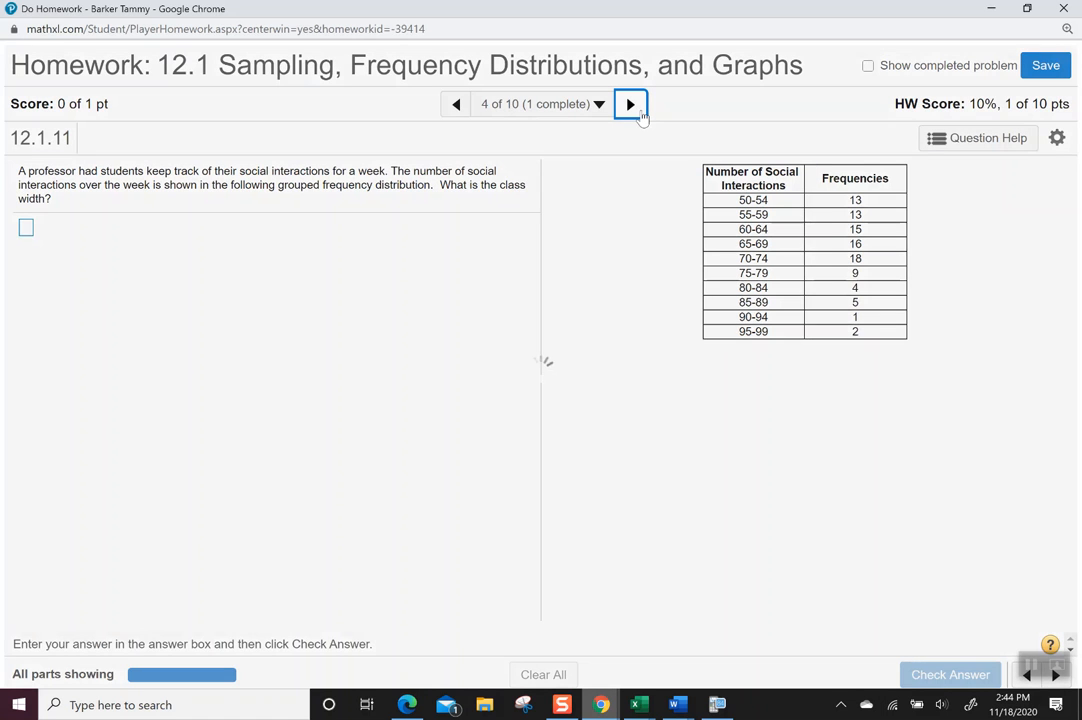
left_click(640, 115)
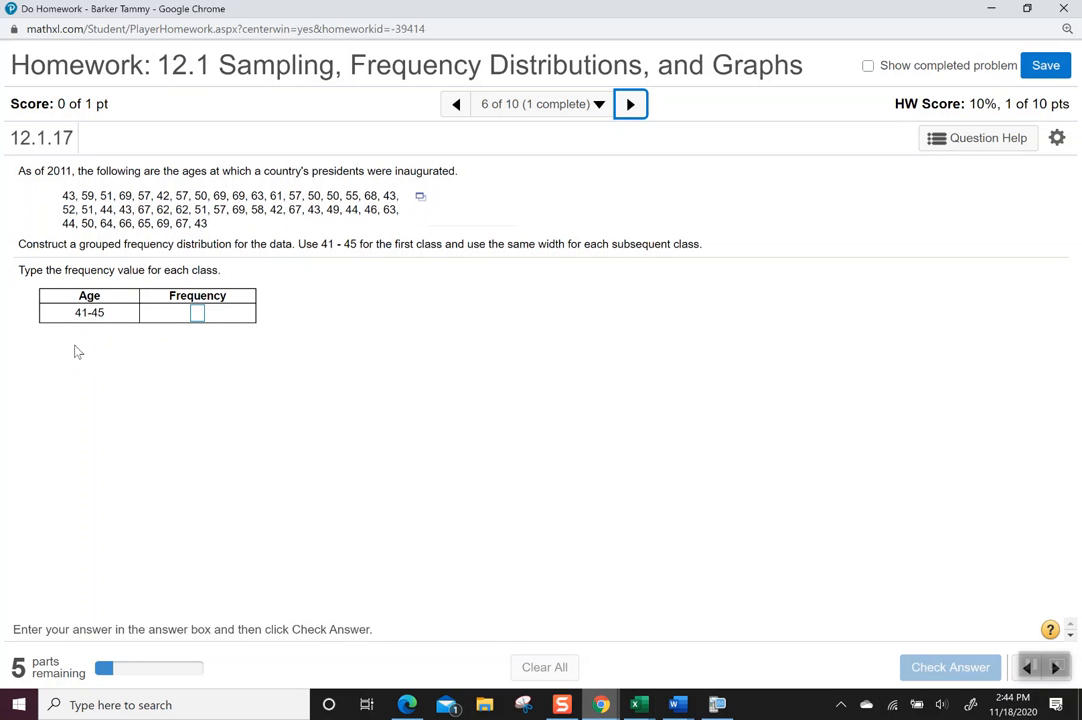
left_click(420, 200)
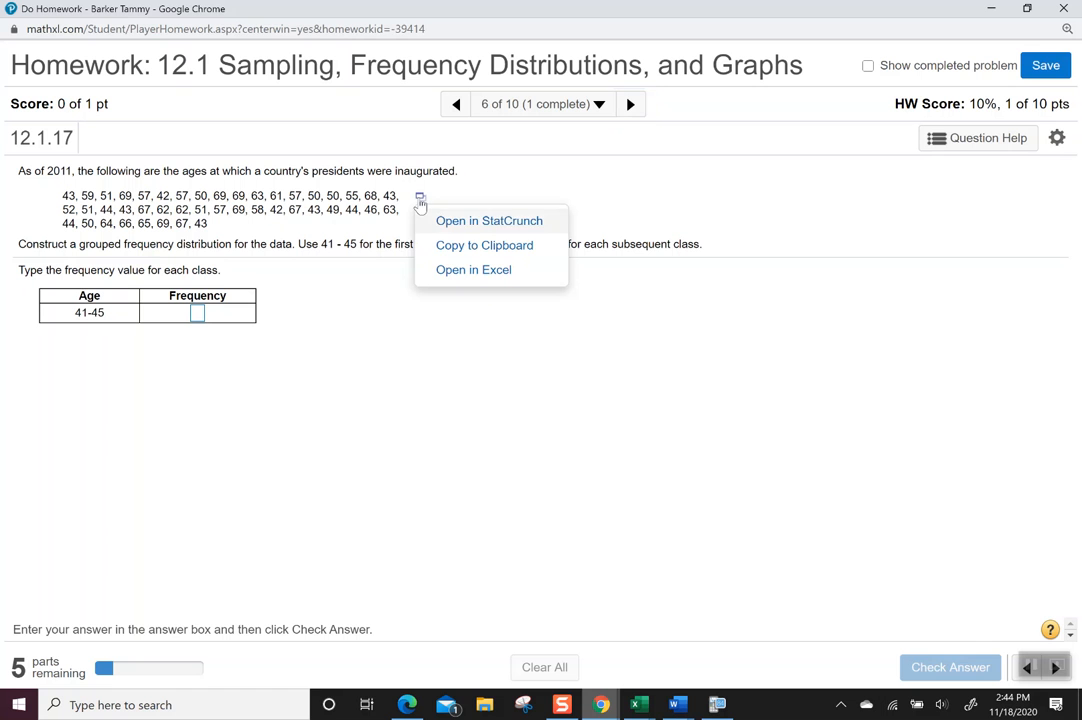
left_click(477, 222)
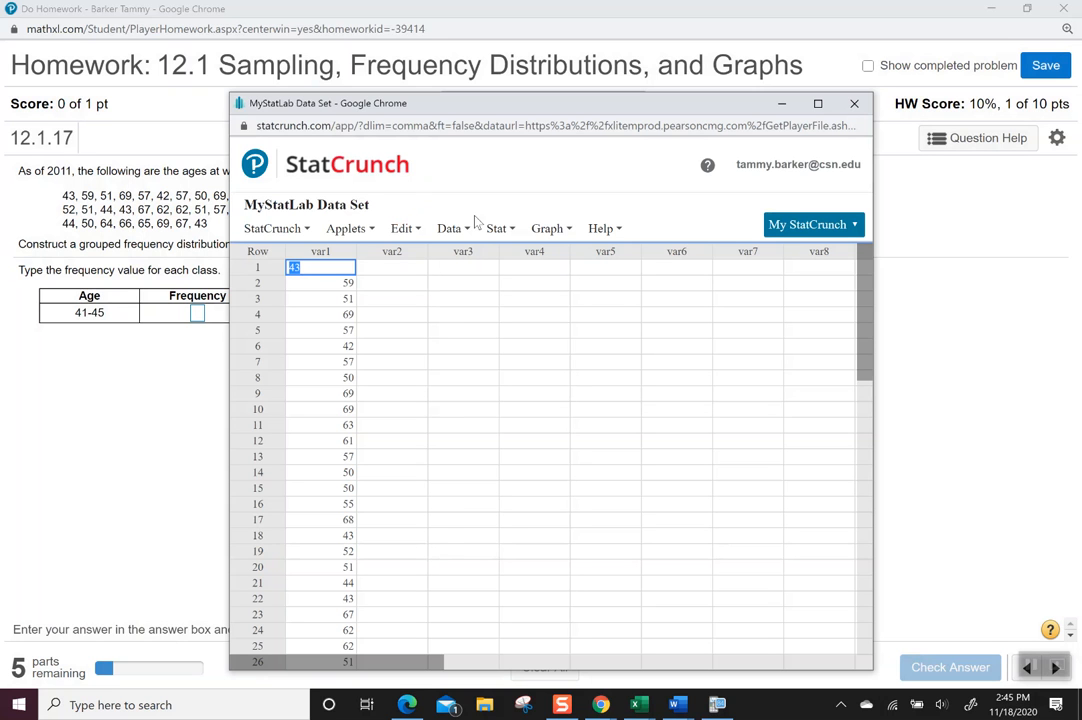
Step: Bin the var1 column into fixed-width bins starting at 41 with a binwidth of 5
left_click(474, 227)
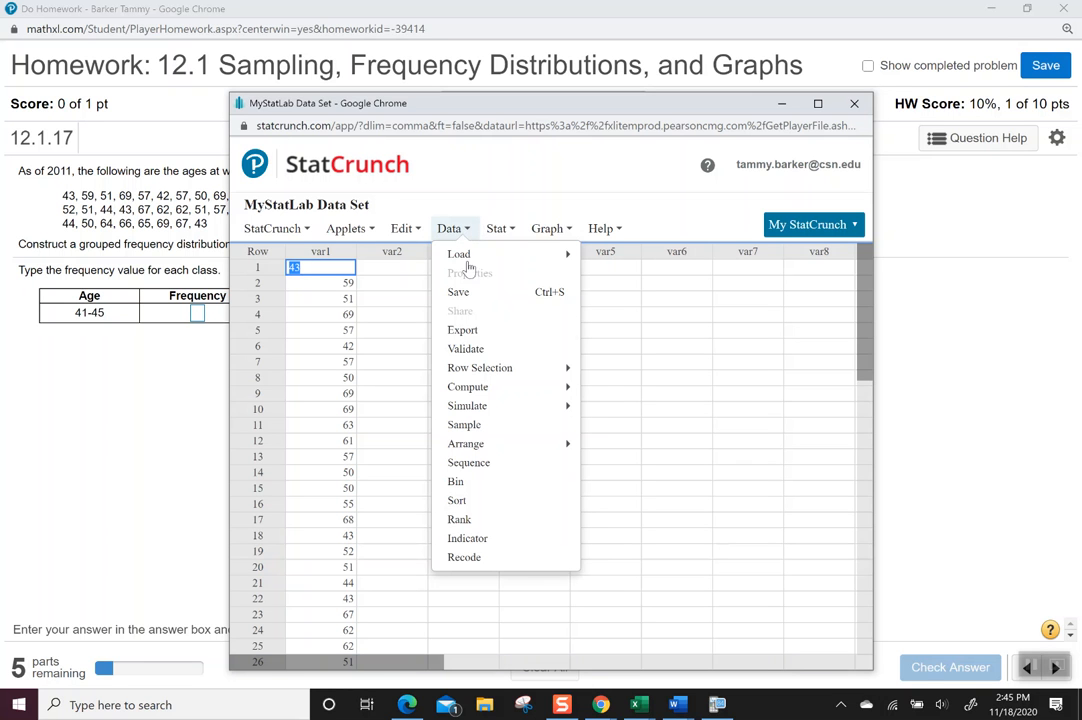
left_click(460, 484)
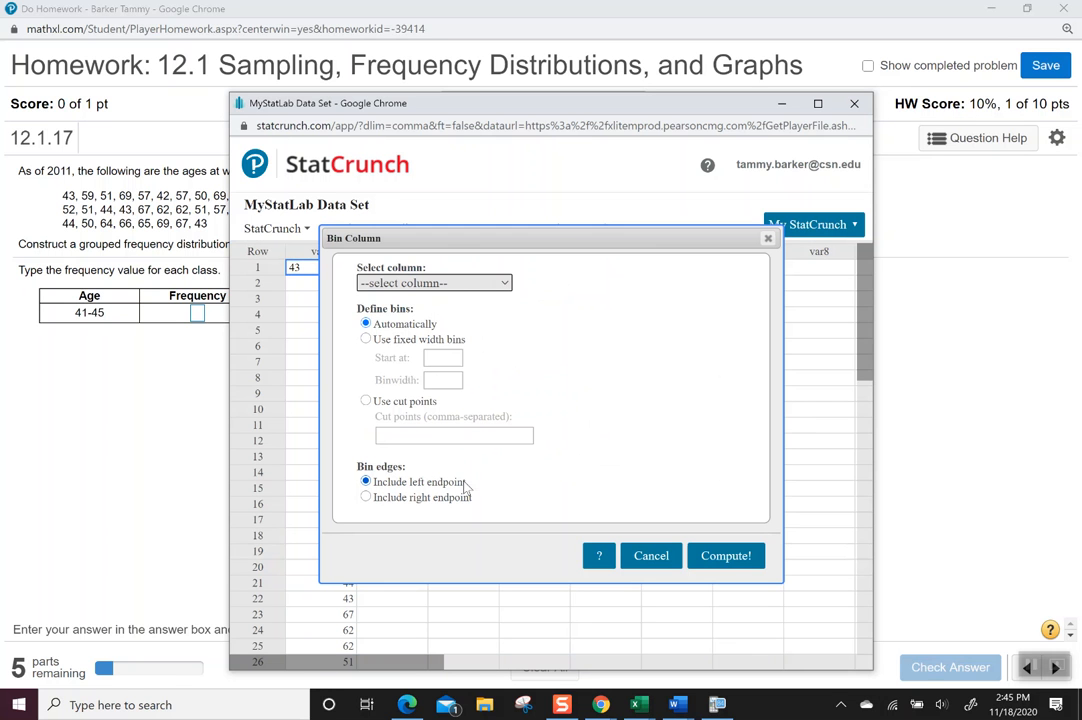
left_click(495, 283)
left_click(437, 329)
left_click(366, 340)
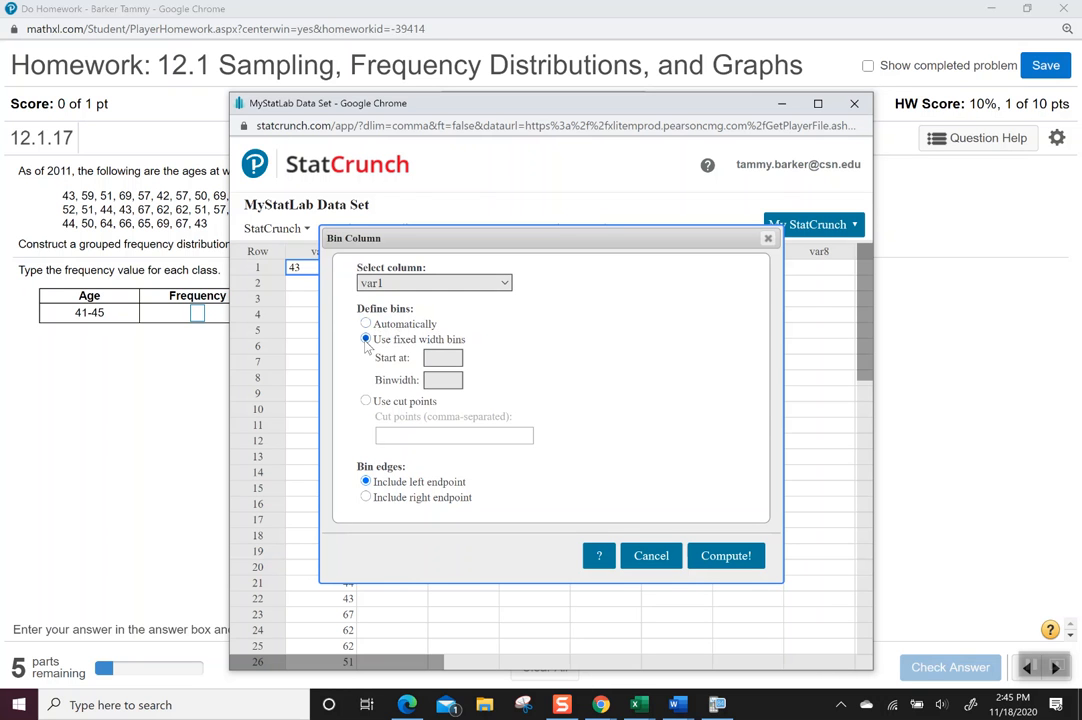
left_click(433, 358)
left_click(437, 387)
left_click(437, 378)
type("6")
left_click(740, 558)
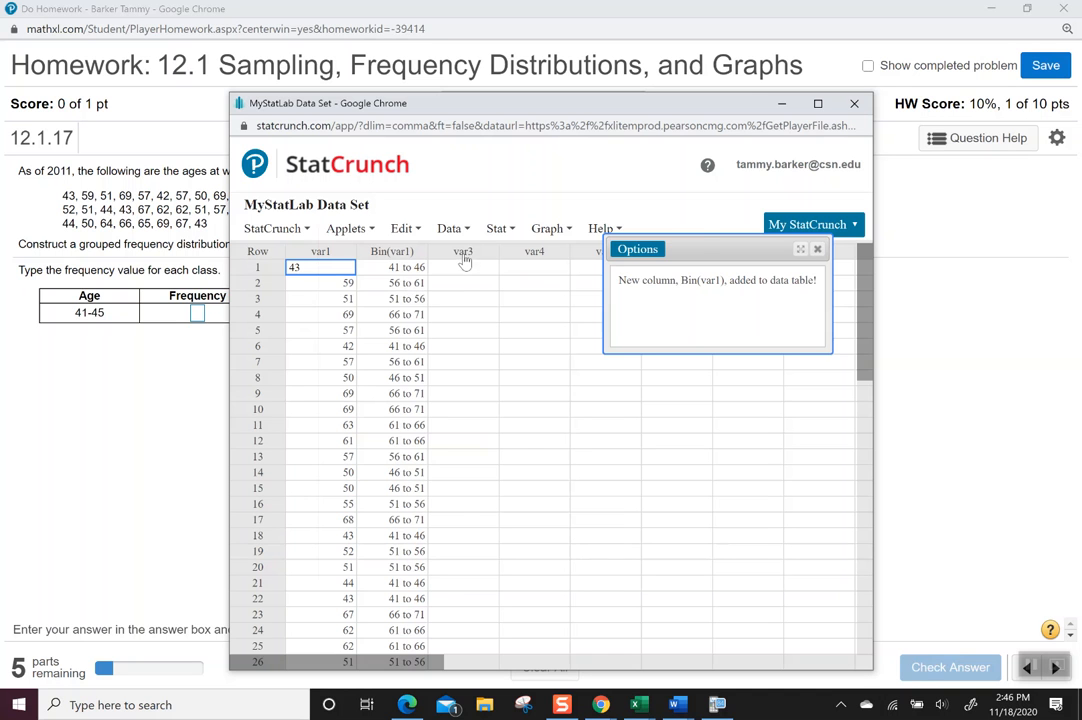
Step: Compute a frequency table for the Bin(var1) column
left_click(498, 229)
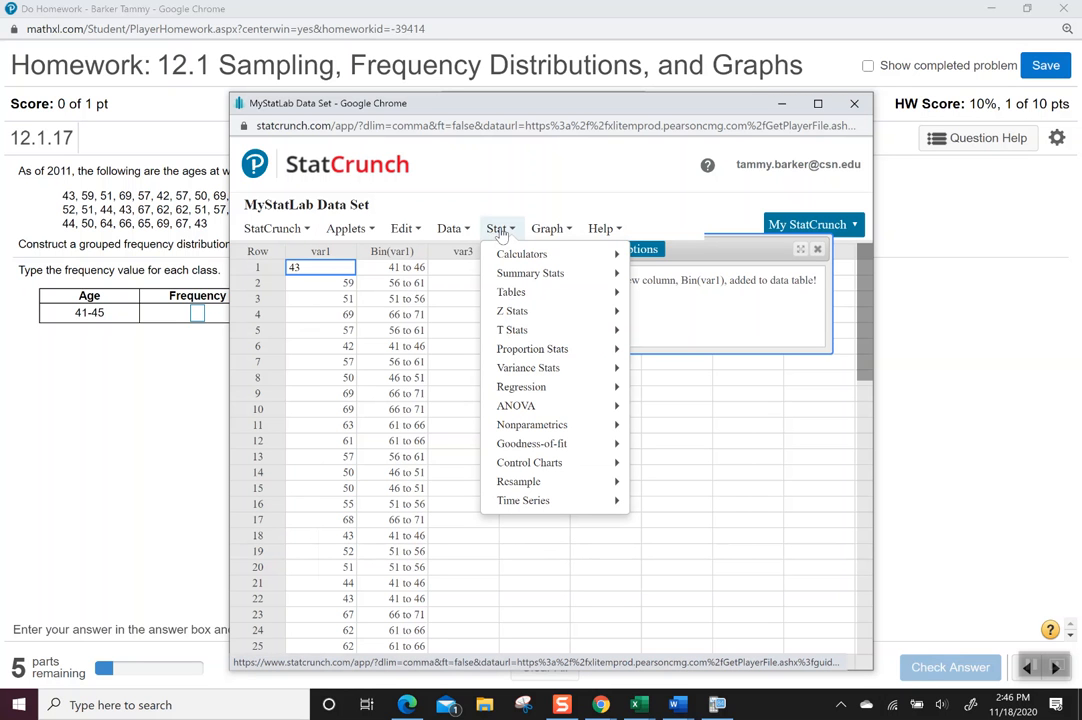
left_click(509, 291)
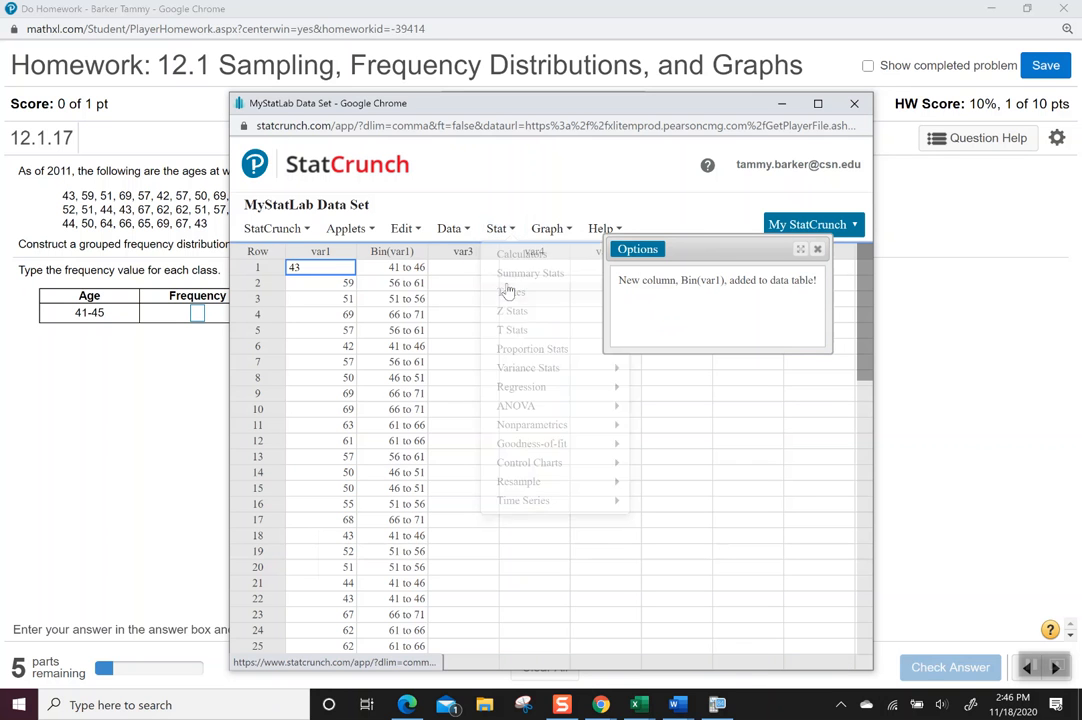
left_click(452, 228)
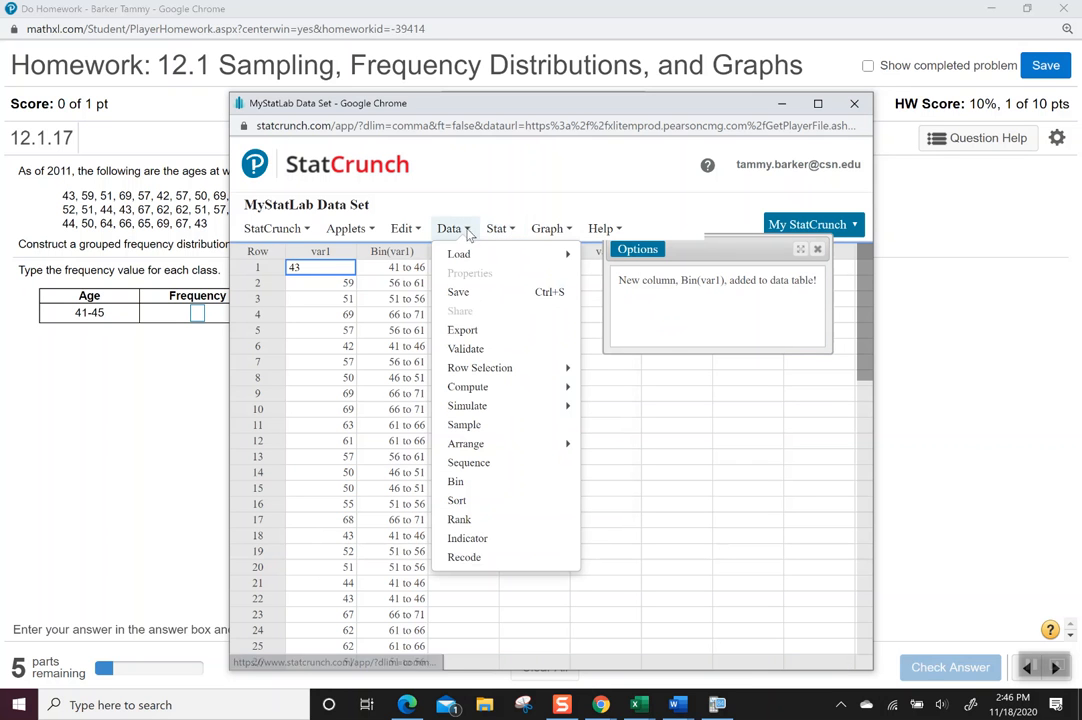
left_click(494, 230)
mouse_move(512, 292)
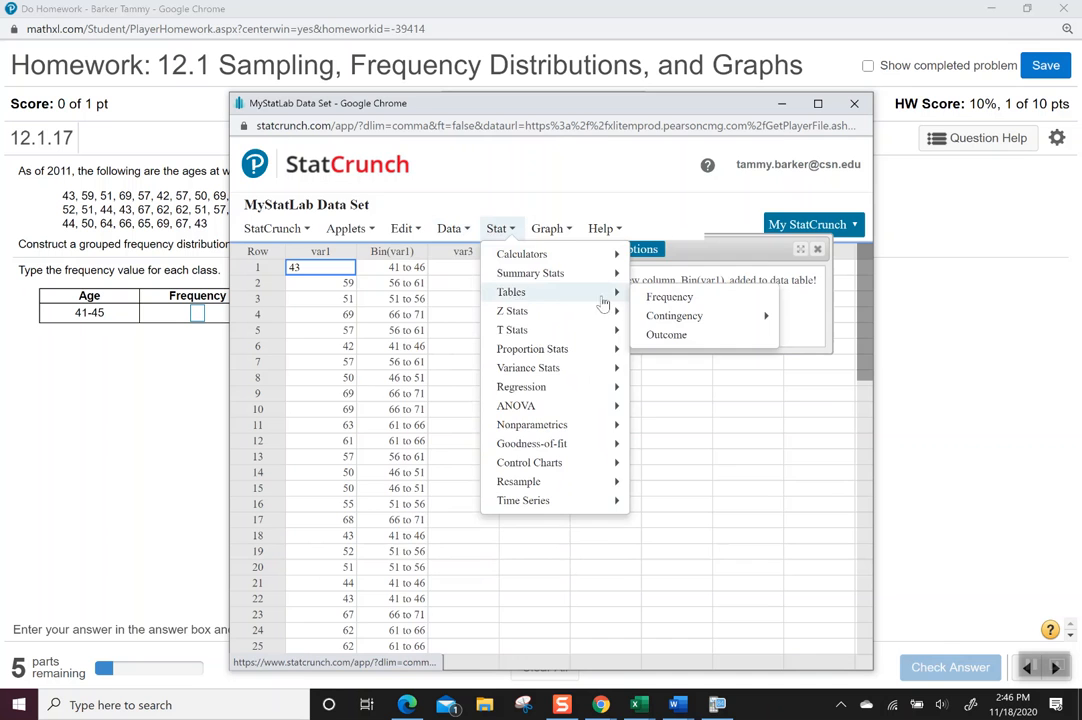
left_click(666, 300)
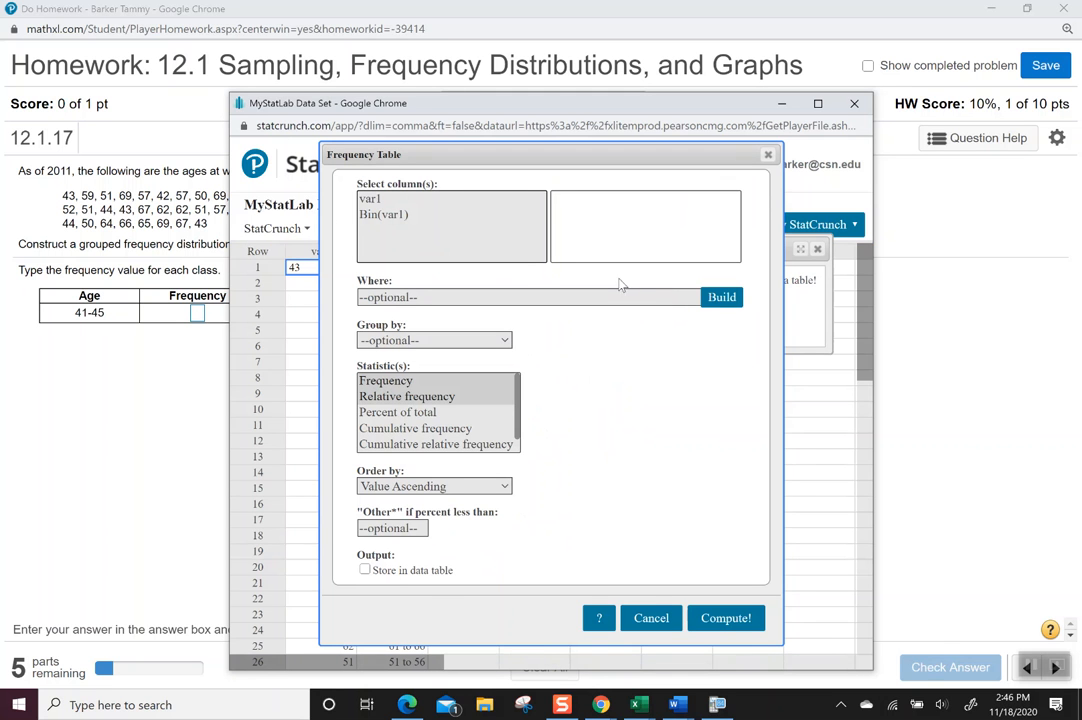
left_click(387, 217)
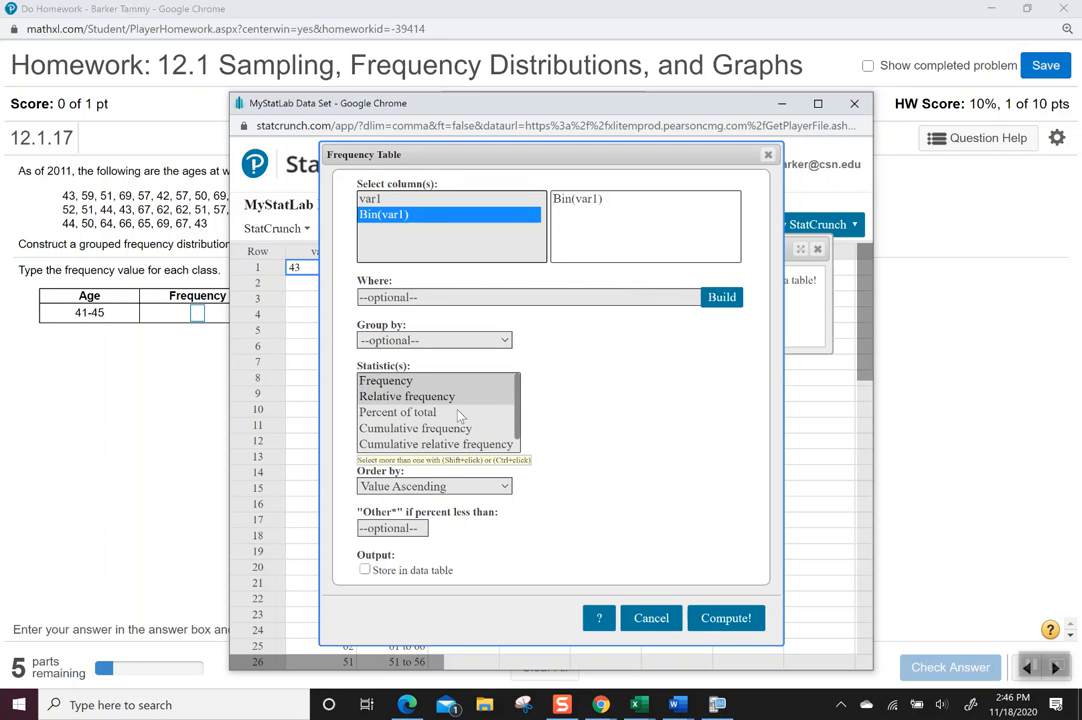
left_click(726, 618)
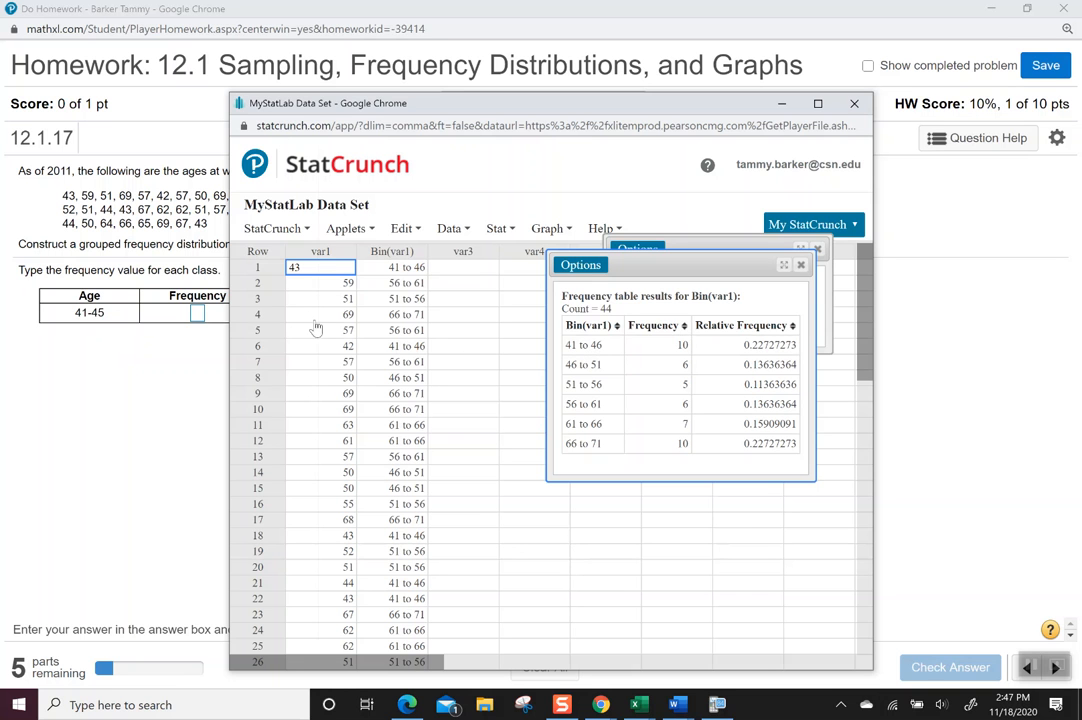
Step: Submit a frequency of 10 for the 41-45 age class in the homework question
left_click(200, 317)
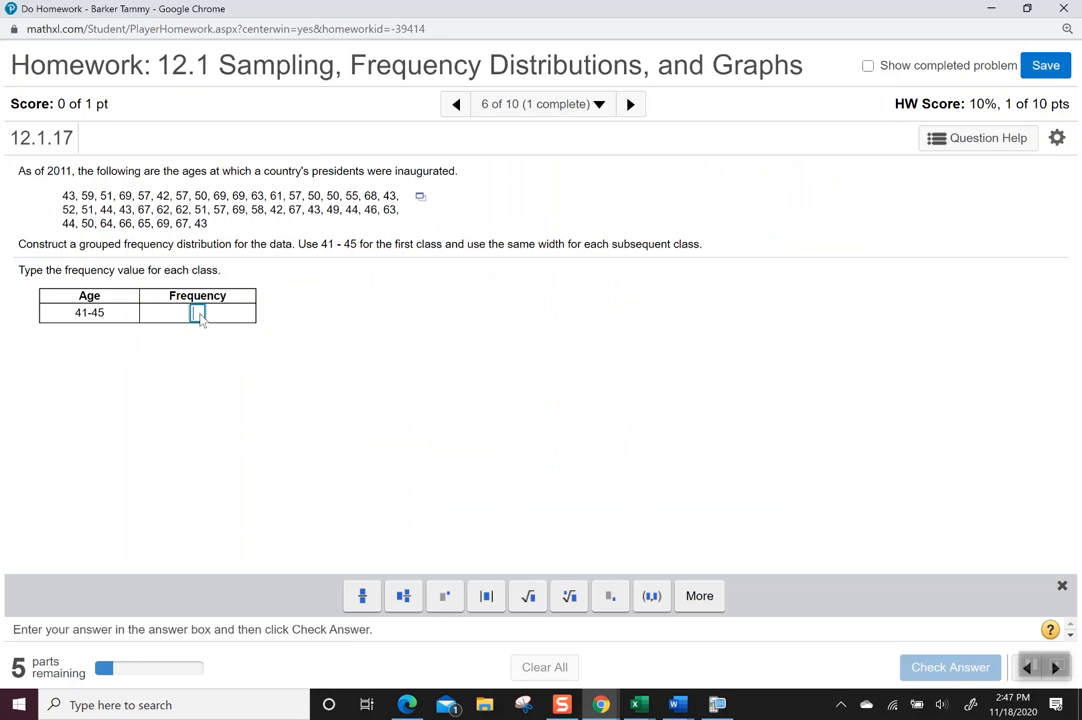
type("10")
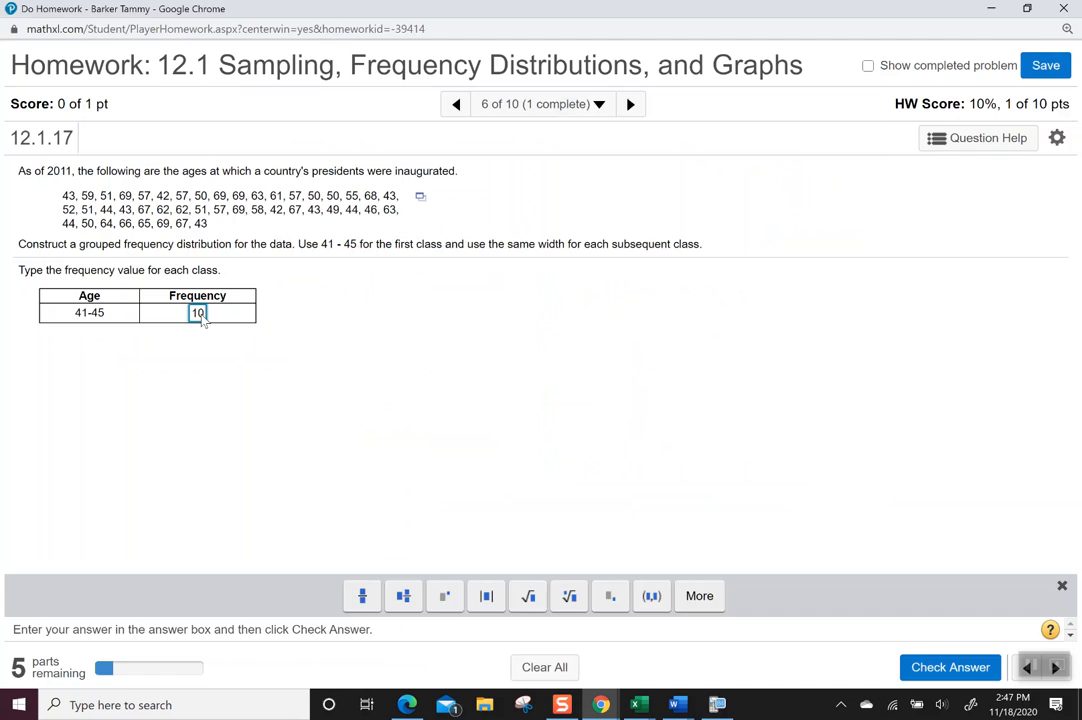
key("Return")
key("Return")
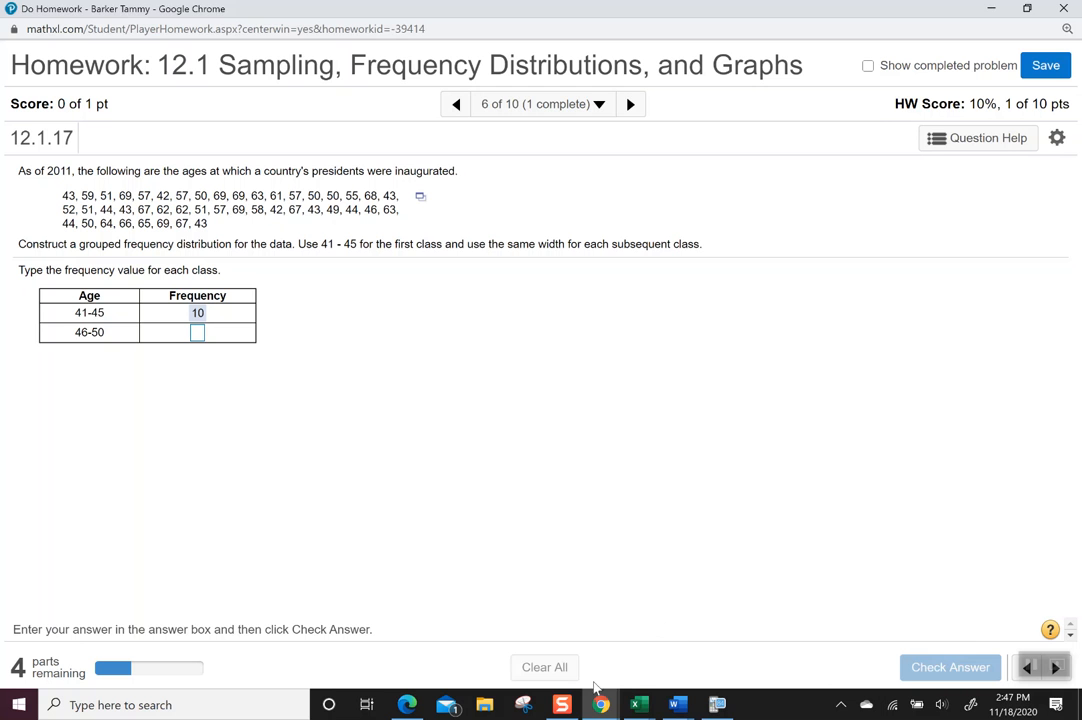
Step: Look up the next classes in the StatCrunch frequency table and submit a frequency of 6 for ages 46-50
mouse_move(600, 700)
left_click(770, 548)
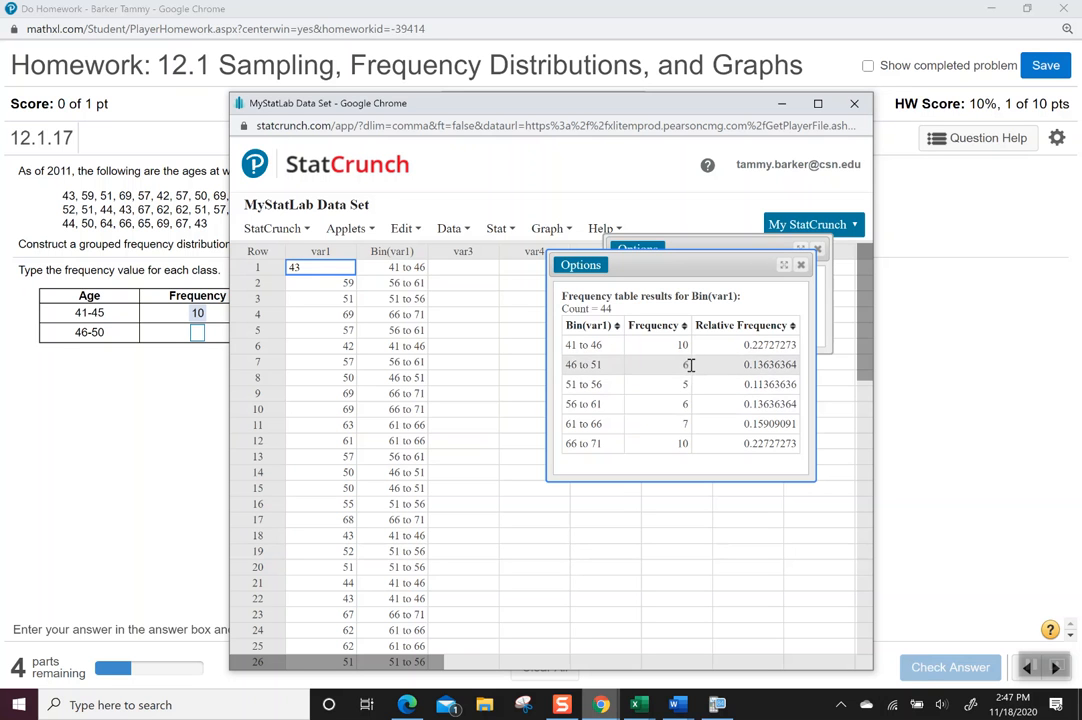
left_click(200, 334)
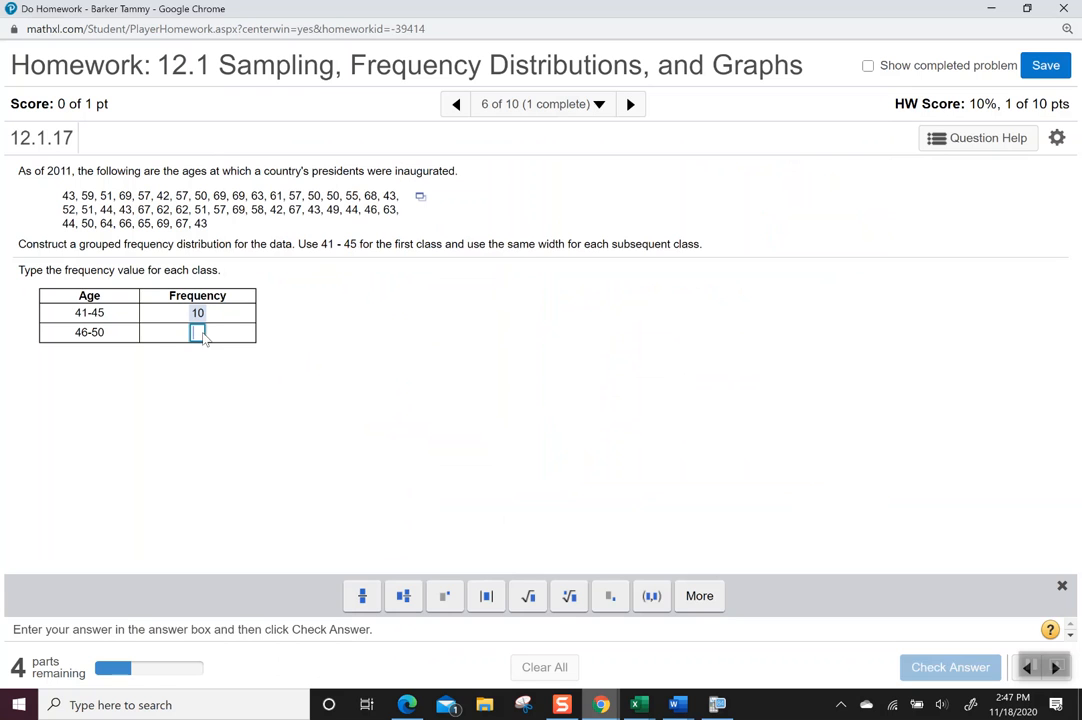
type("6")
key("Return")
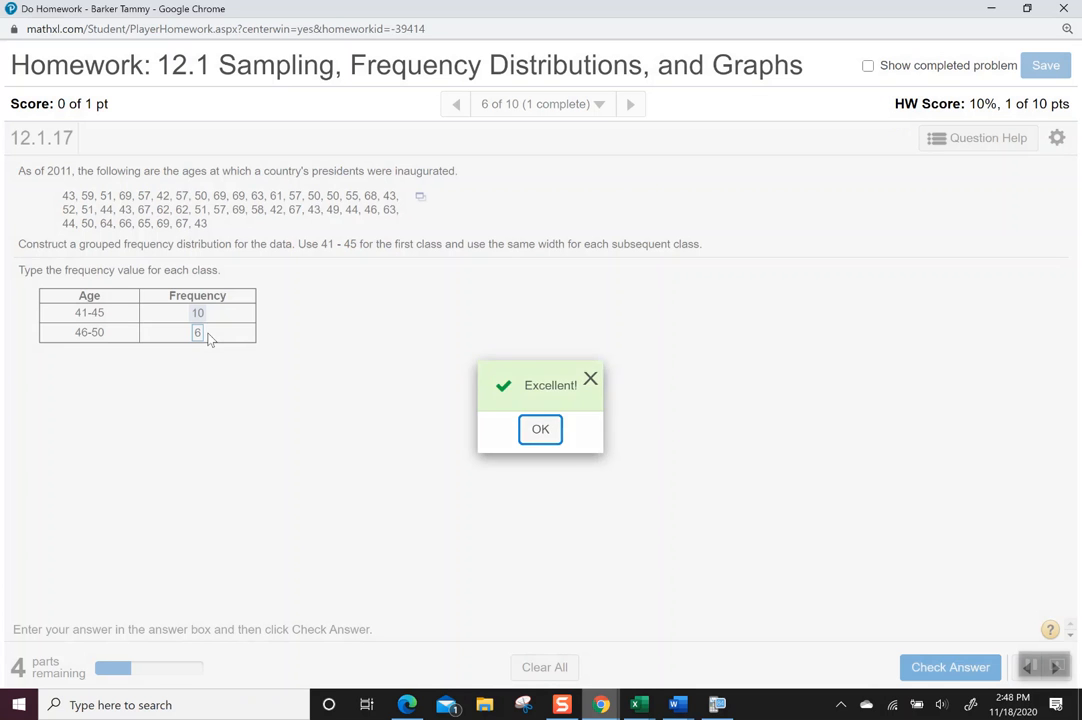
key("Return")
Step: Submit a frequency of 5 for ages 51-55 and a frequency of 6 for ages 56-60
left_click(198, 354)
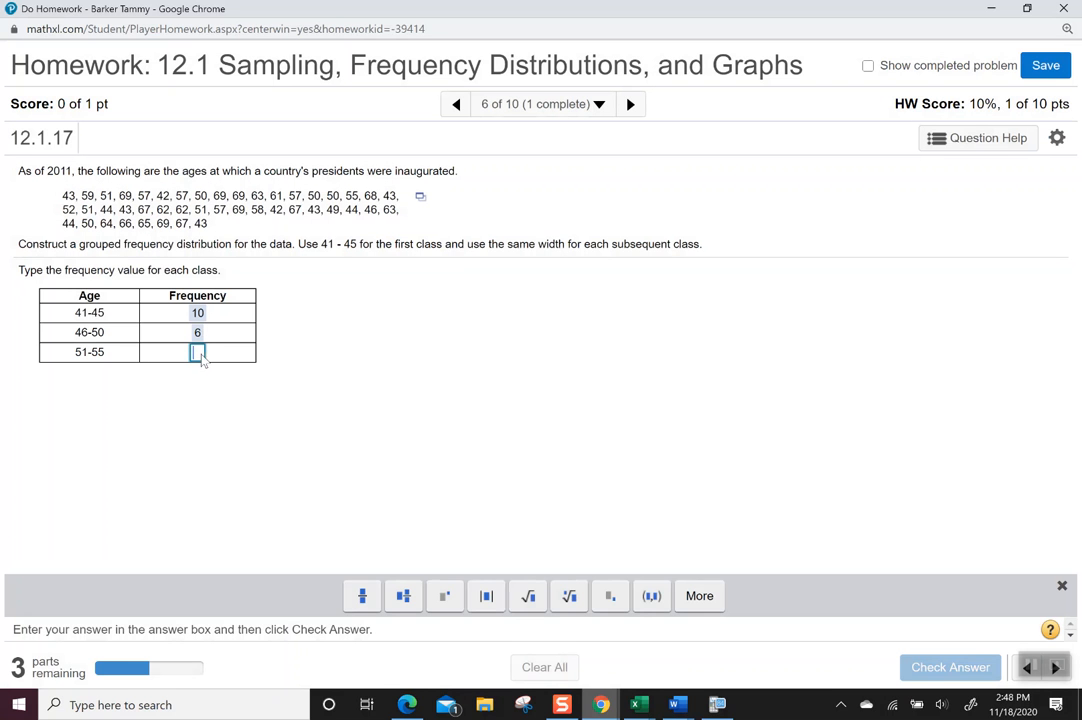
type("5")
key("Return")
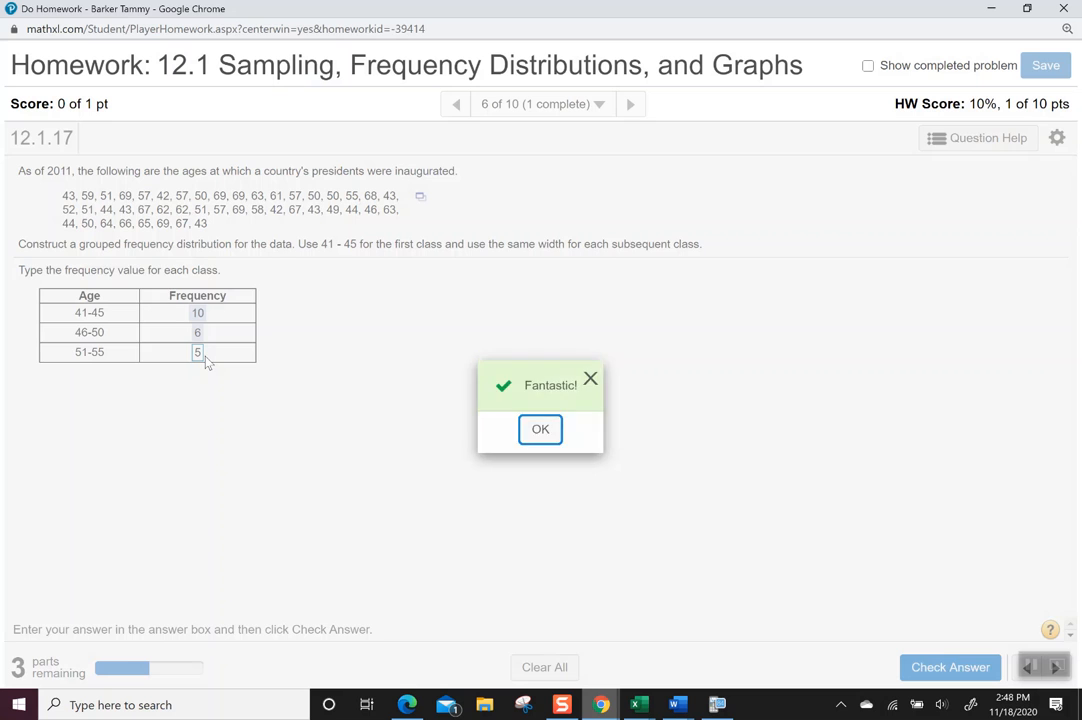
key("Return")
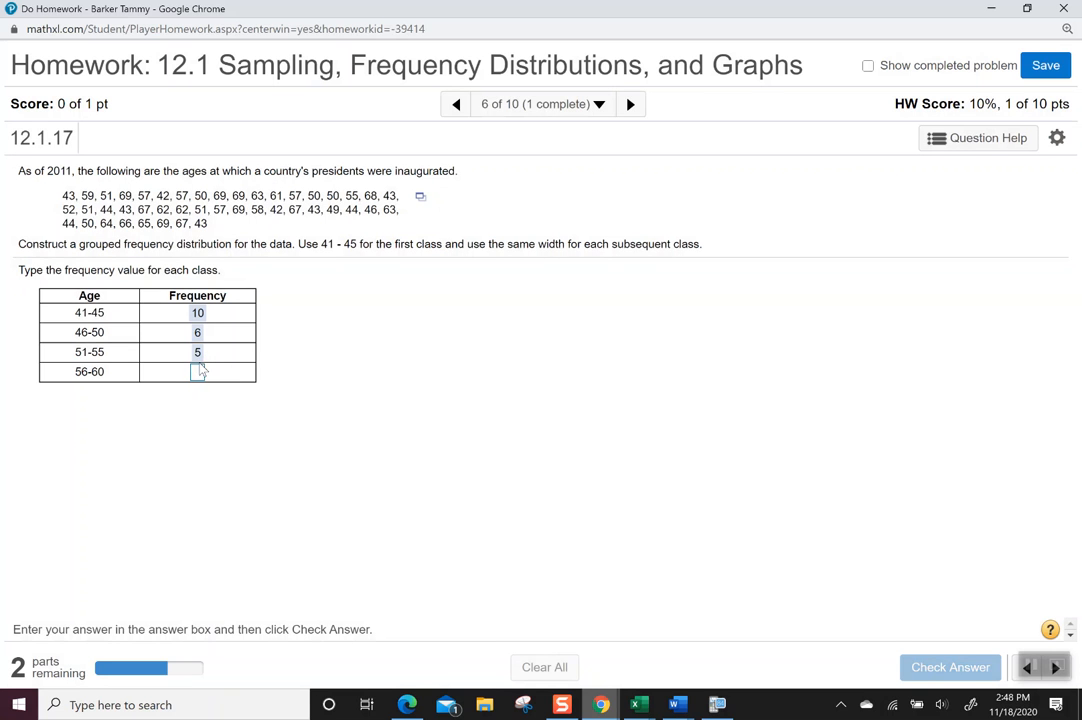
left_click(198, 373)
type("6")
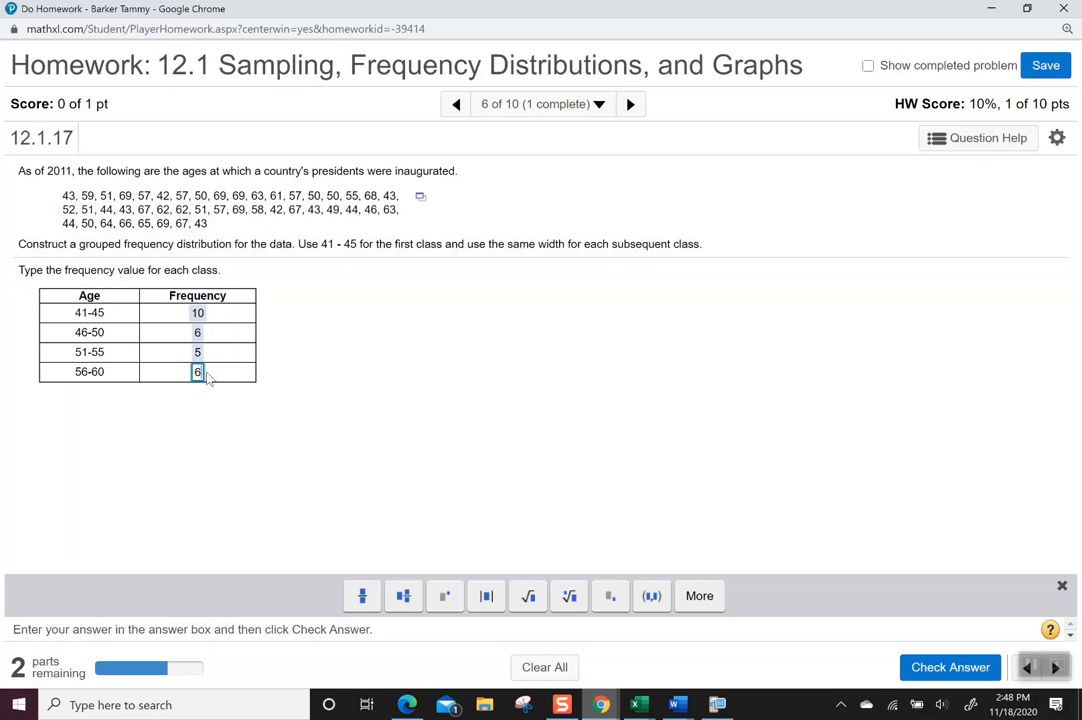
key("Return")
key("Return")
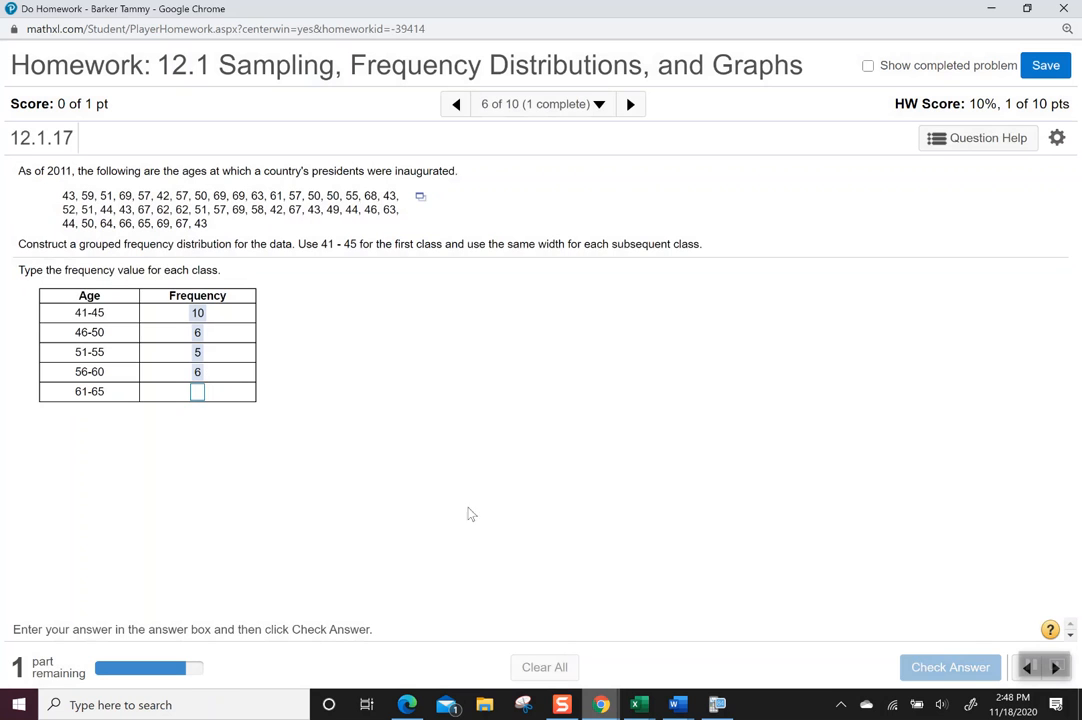
Step: Recheck the StatCrunch frequency table and submit a frequency of 7 for ages 61-65
mouse_move(601, 705)
left_click(775, 610)
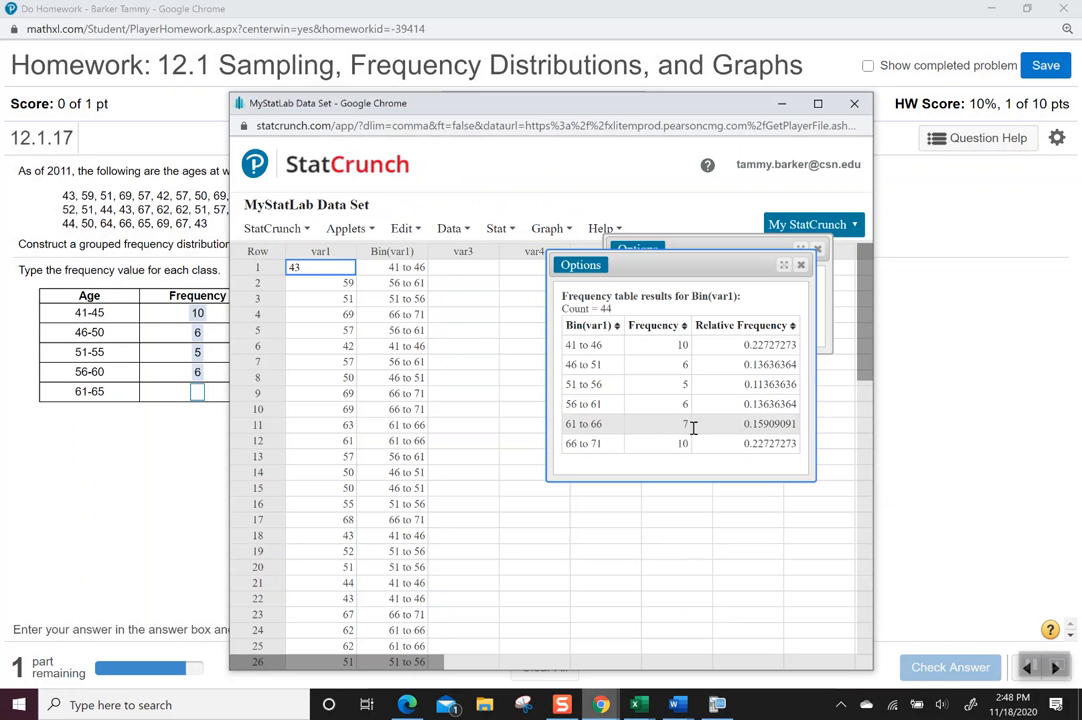
left_click(201, 396)
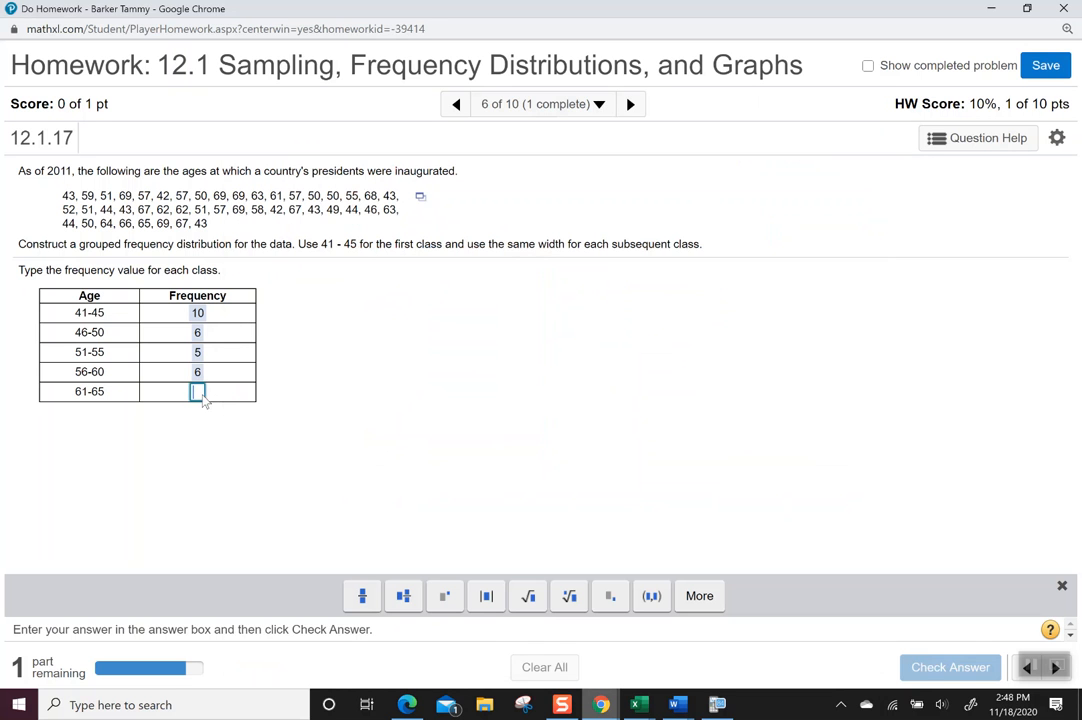
type("7")
key("Return")
key("Return")
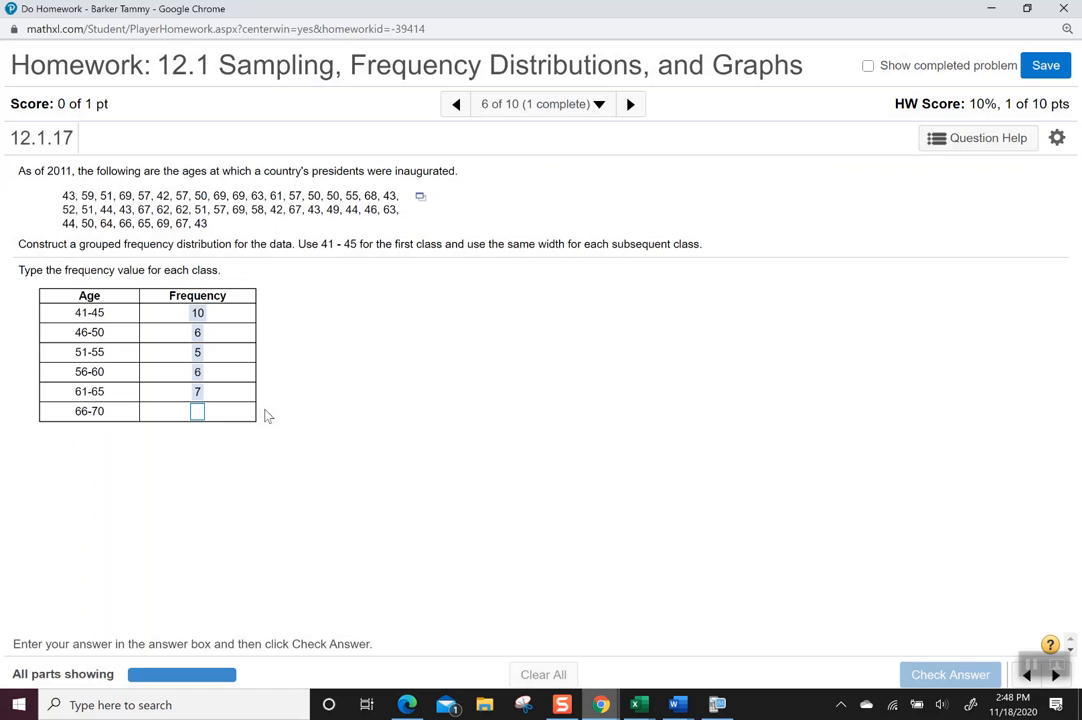
Step: Submit a frequency of 10 for the 66-70 age class to finish the question
left_click(199, 413)
type("11")
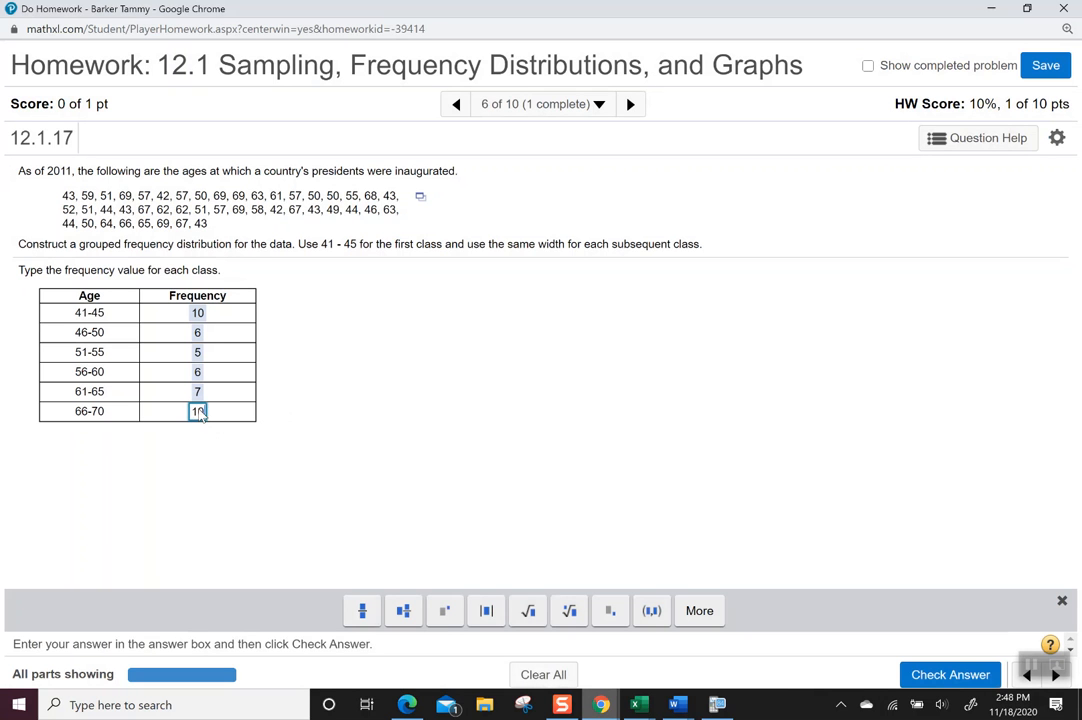
key("Return")
key("Return")
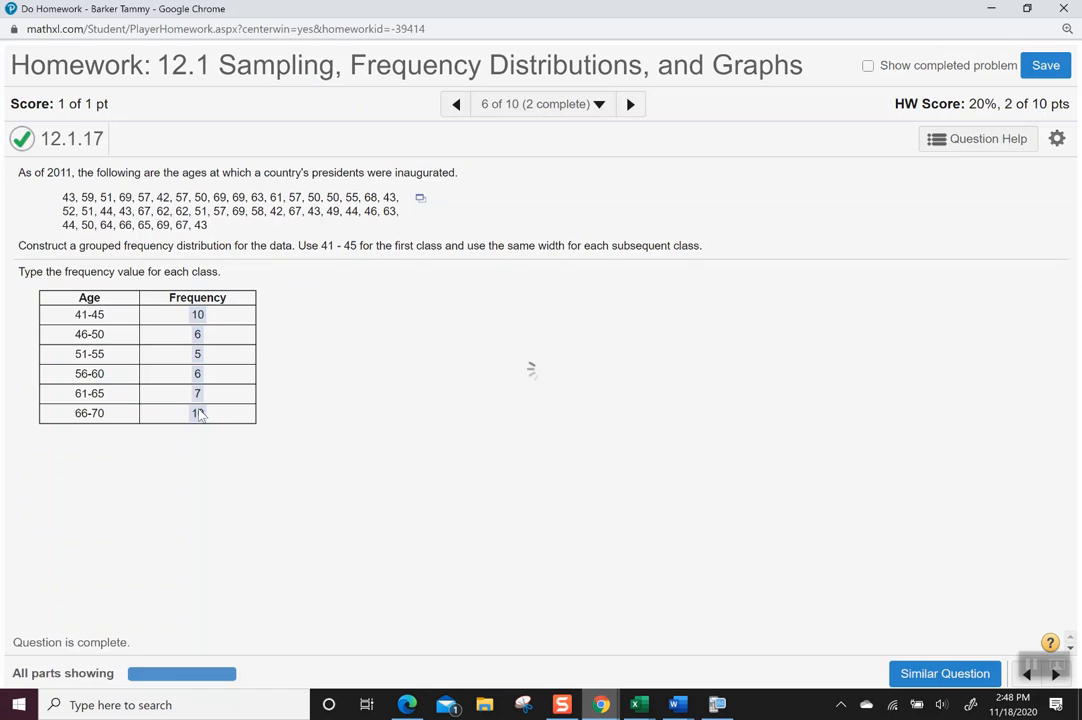